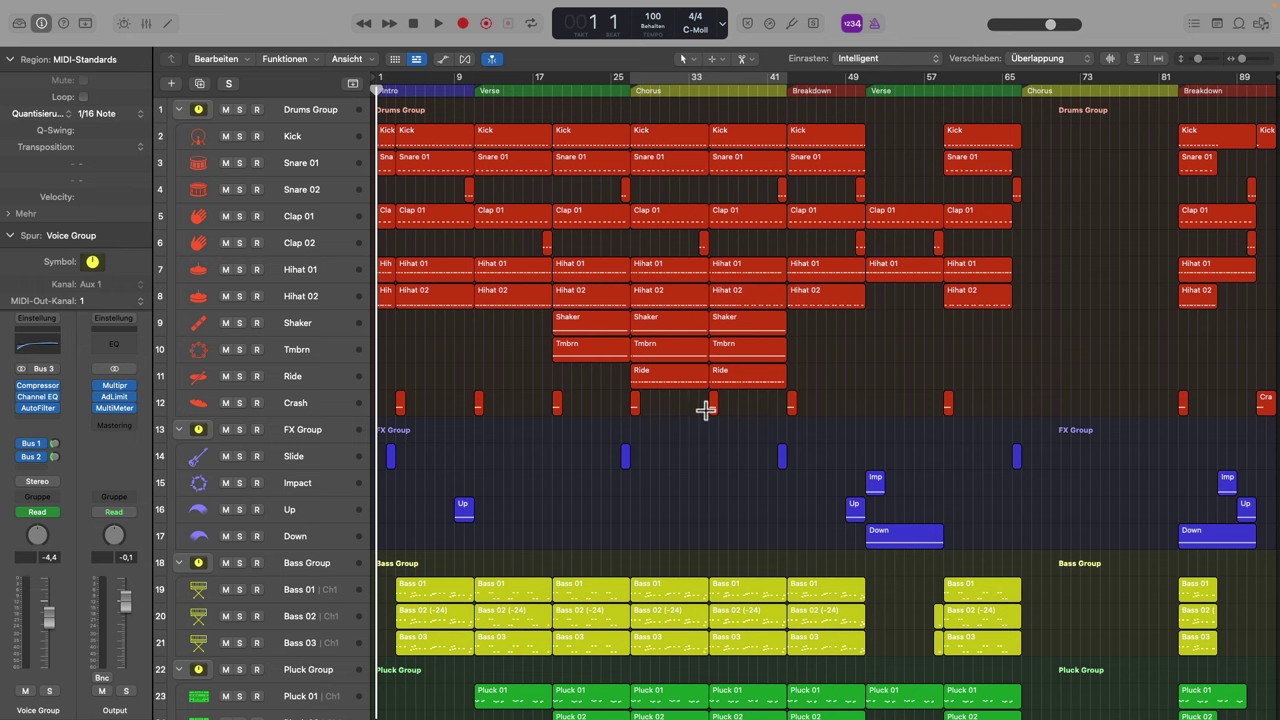
Step: Marquee-select all regions of the first Chorus, from the Kick track down to Pad 01
drag(705, 410, 563, 137)
click(855, 355)
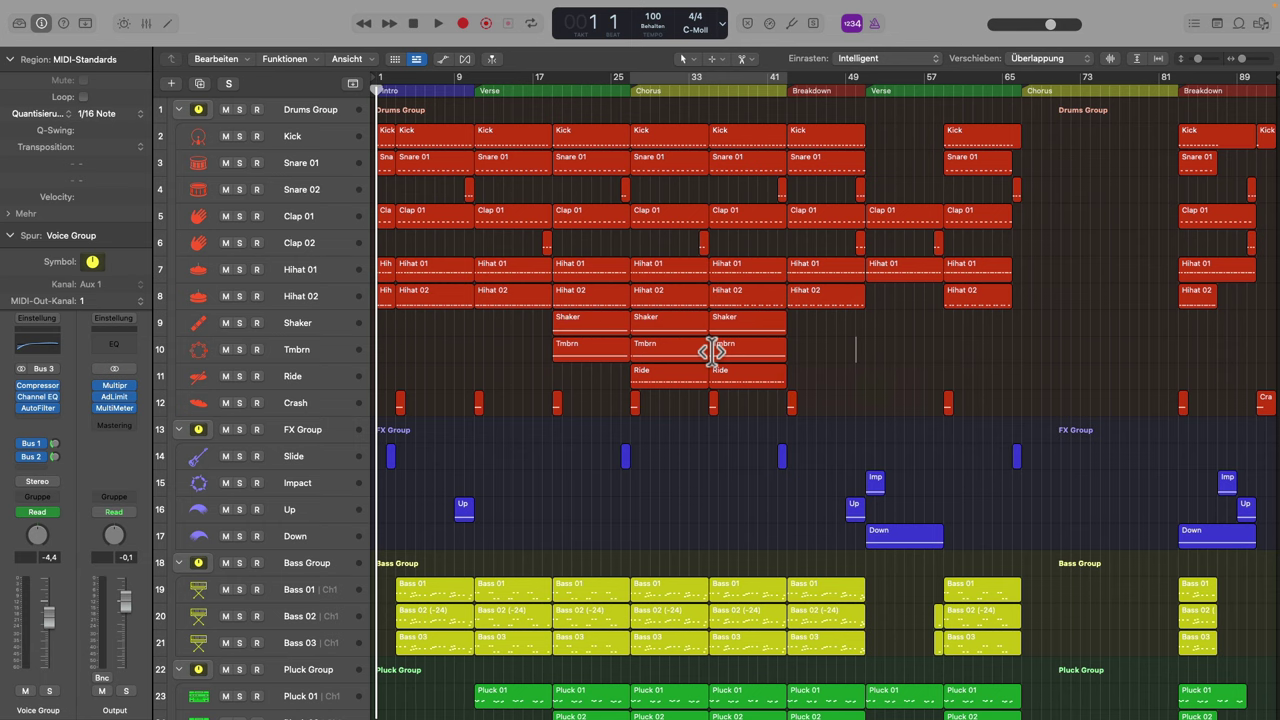
scroll(723, 419, down, 5)
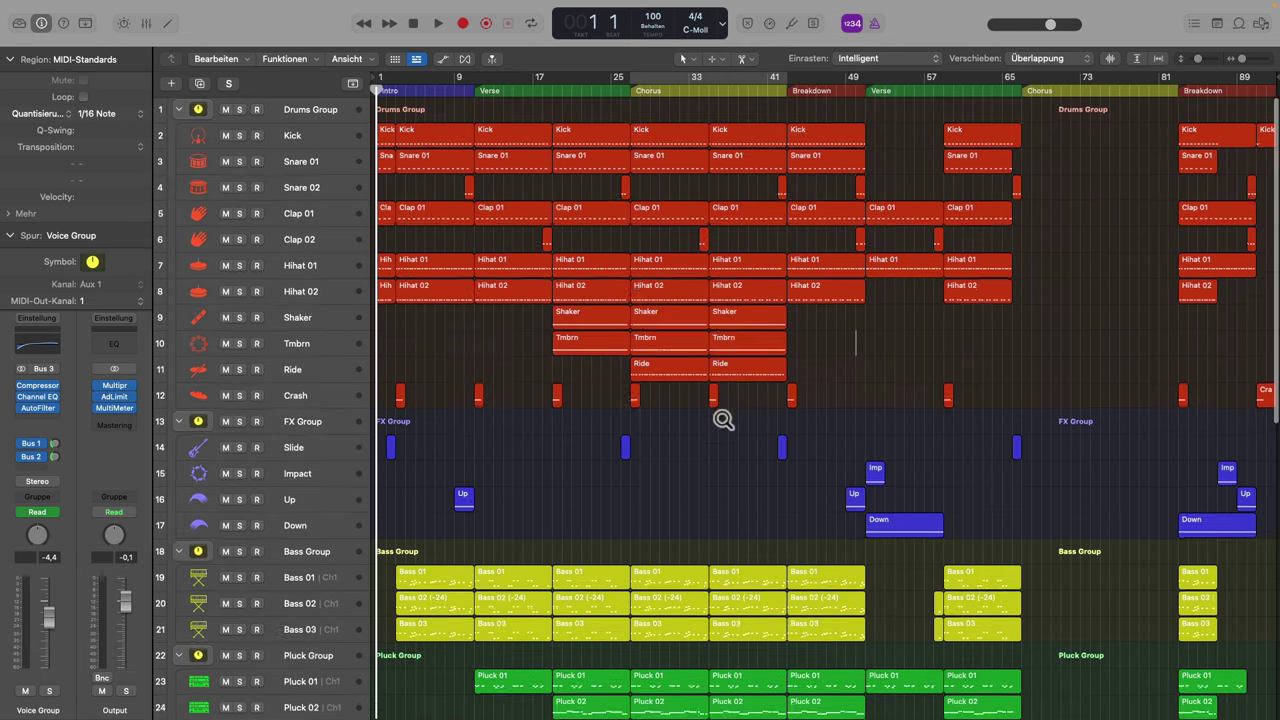
scroll(723, 419, down, 1)
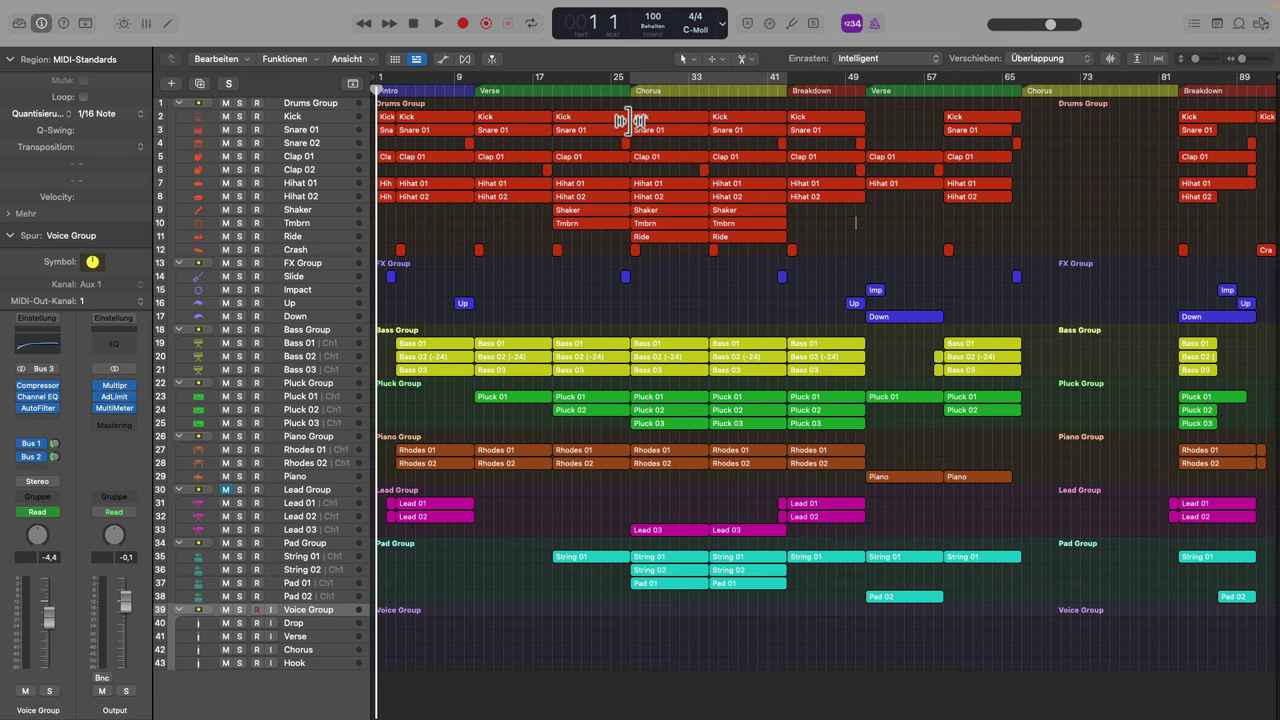
scroll(628, 120, right, 1)
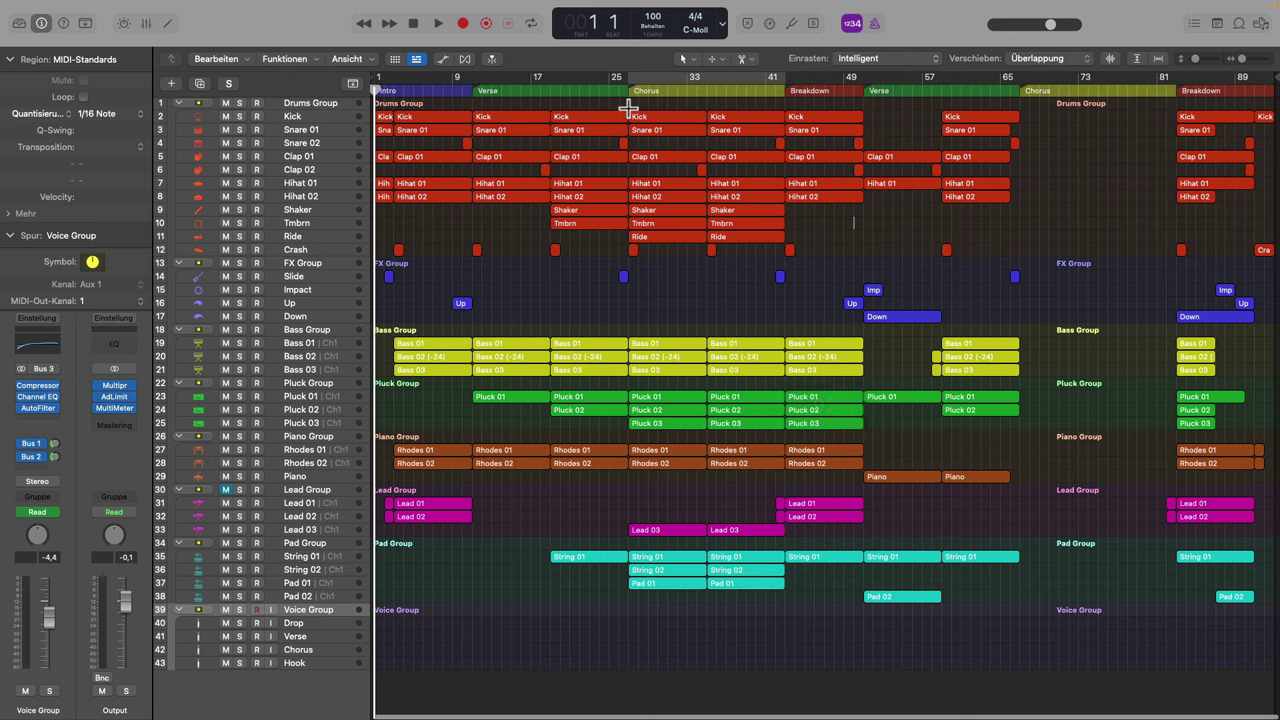
drag(628, 108, 786, 585)
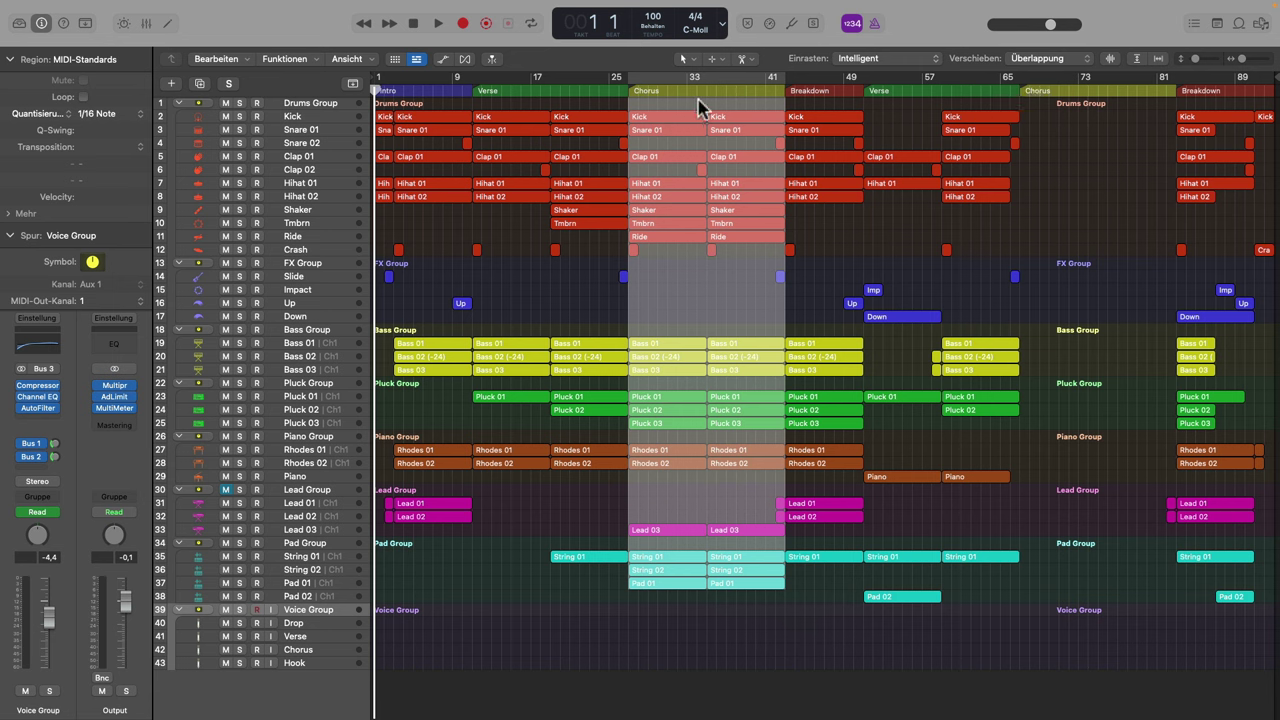
Step: Paste the copied first Chorus regions at bar 67, the start of the empty second Chorus
click(1022, 90)
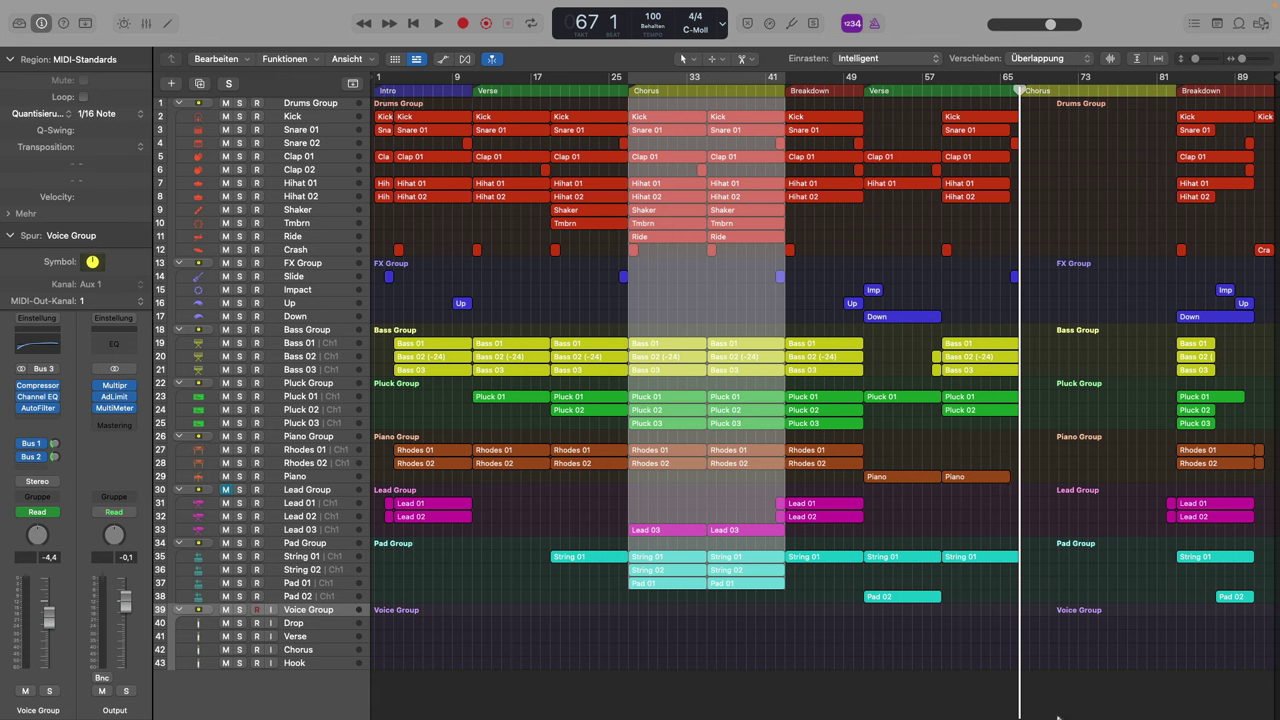
click(1072, 700)
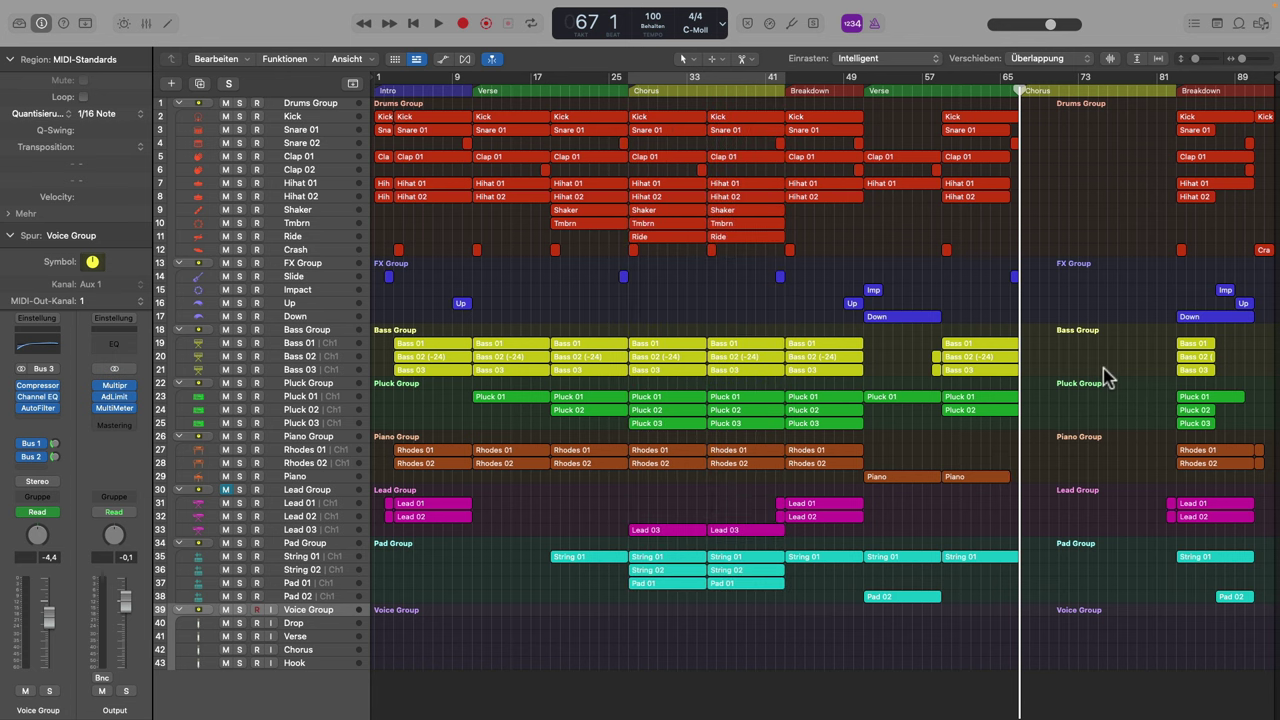
key(super+v)
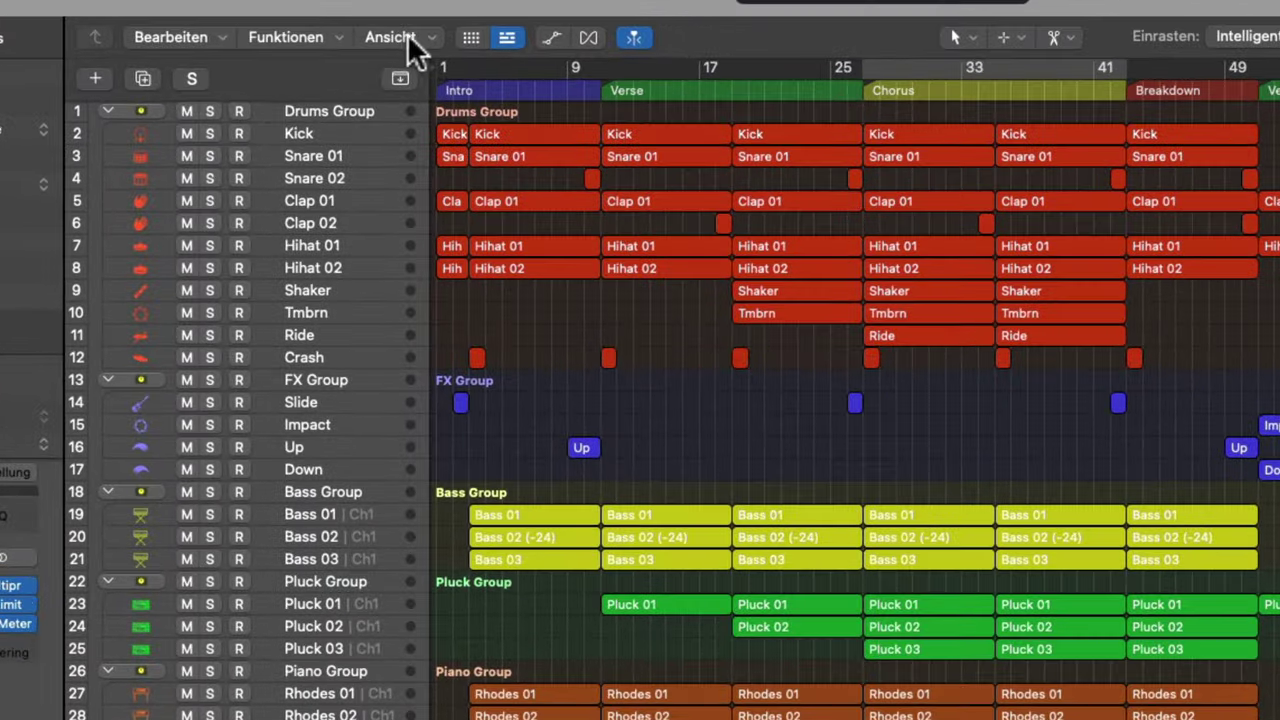
Step: Show the Marquee ruler and use it to select the whole first Verse across all tracks
click(383, 47)
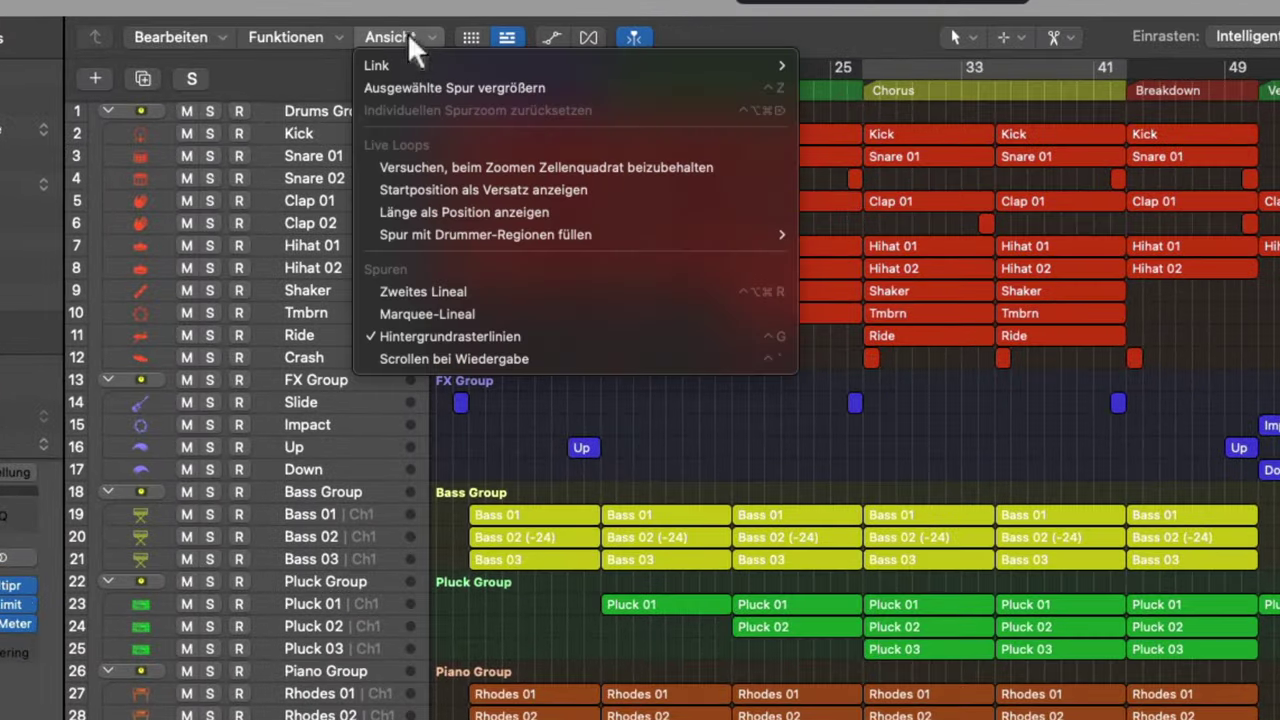
click(424, 313)
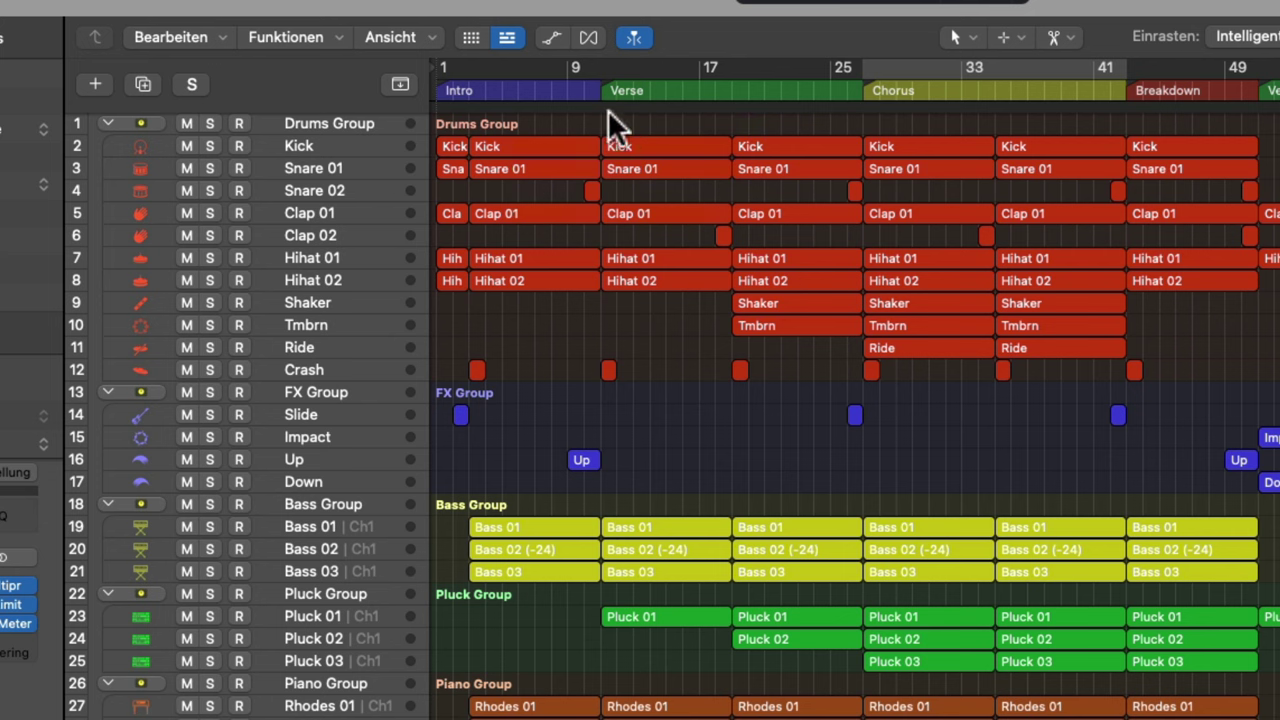
drag(602, 106, 867, 140)
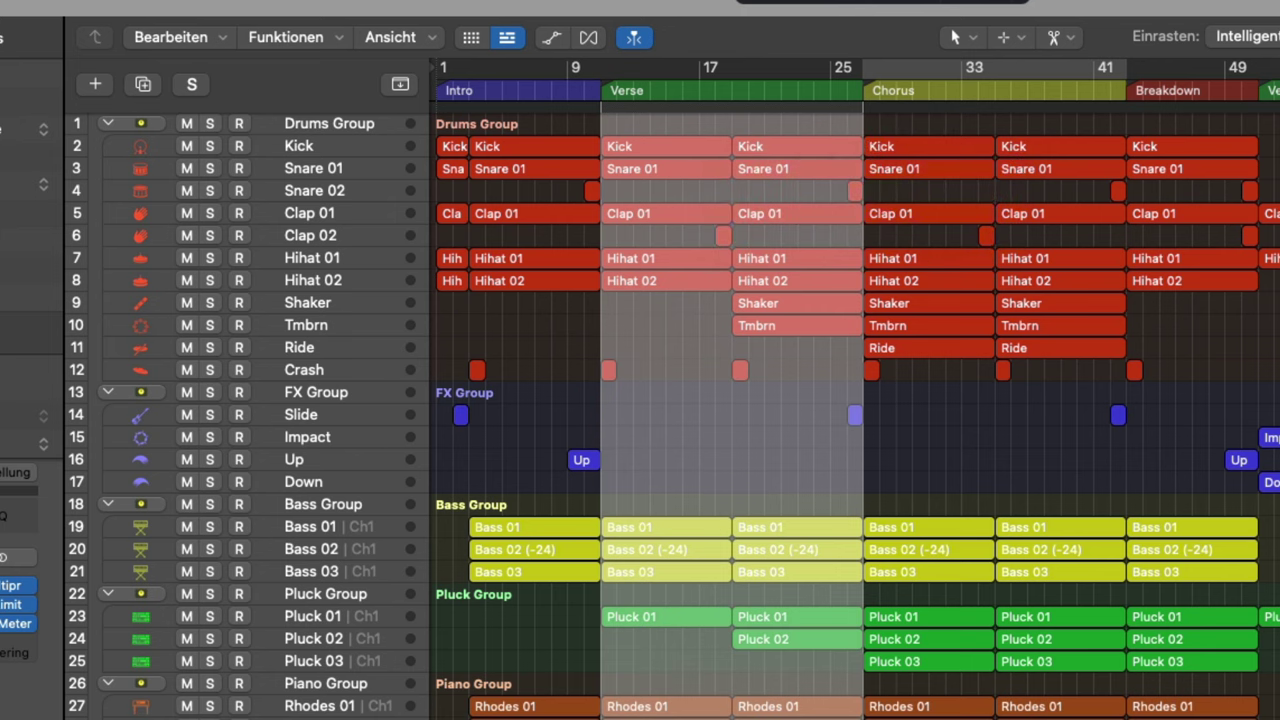
key(super+Down)
key(super+Down)
key(super+Down)
key(super+Down)
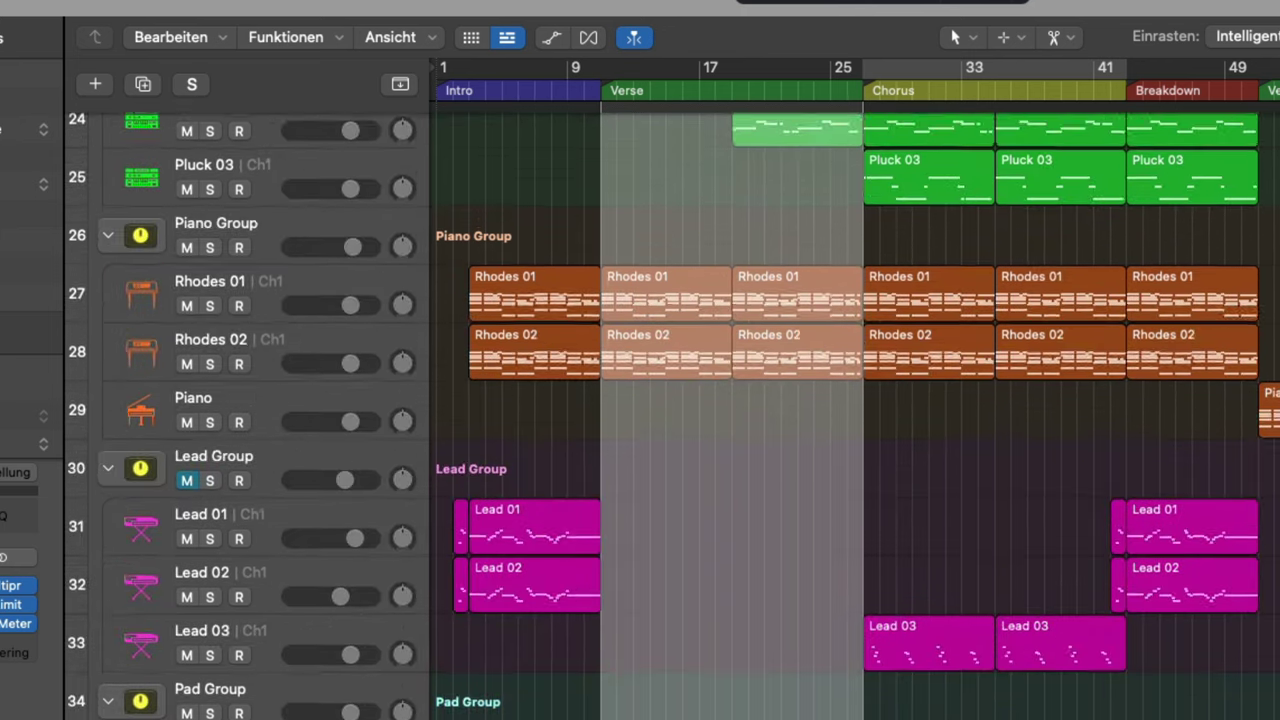
scroll(856, 418, up, 15)
Step: Clear the Verse selection and select the whole first Chorus across all tracks with the Marquee ruler
click(1003, 719)
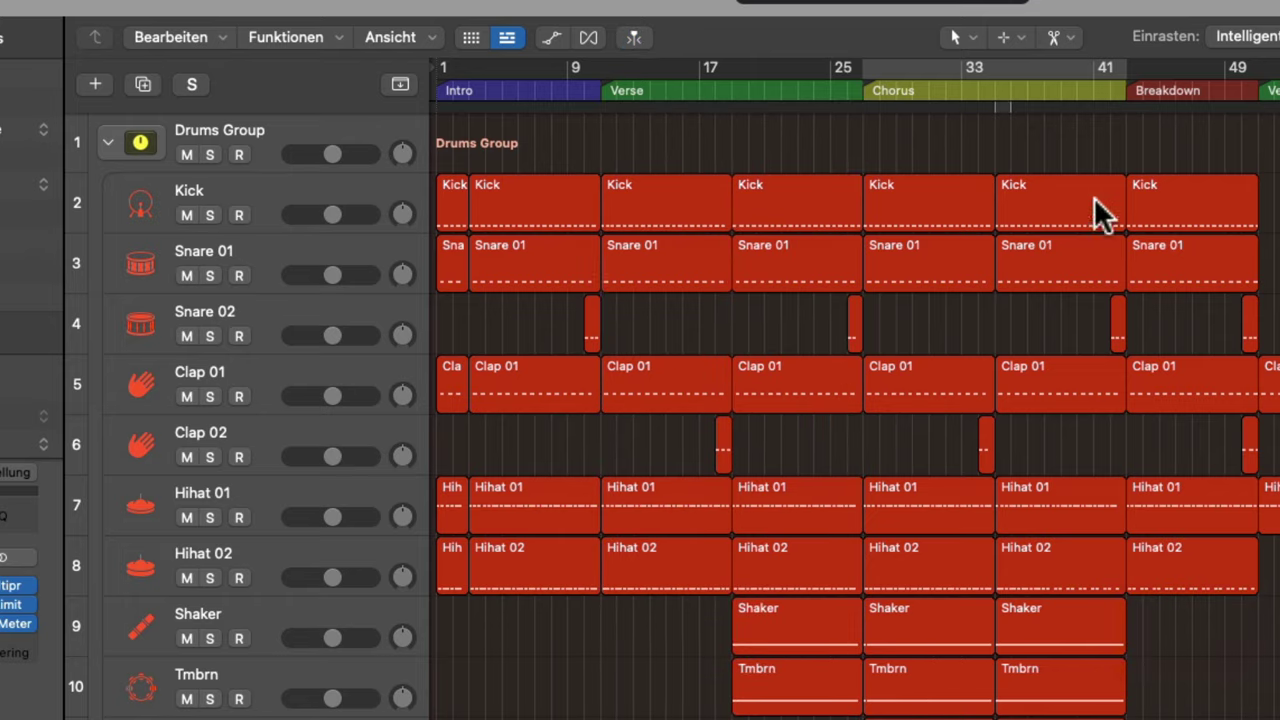
key(super+Up)
key(super+Up)
key(super+Up)
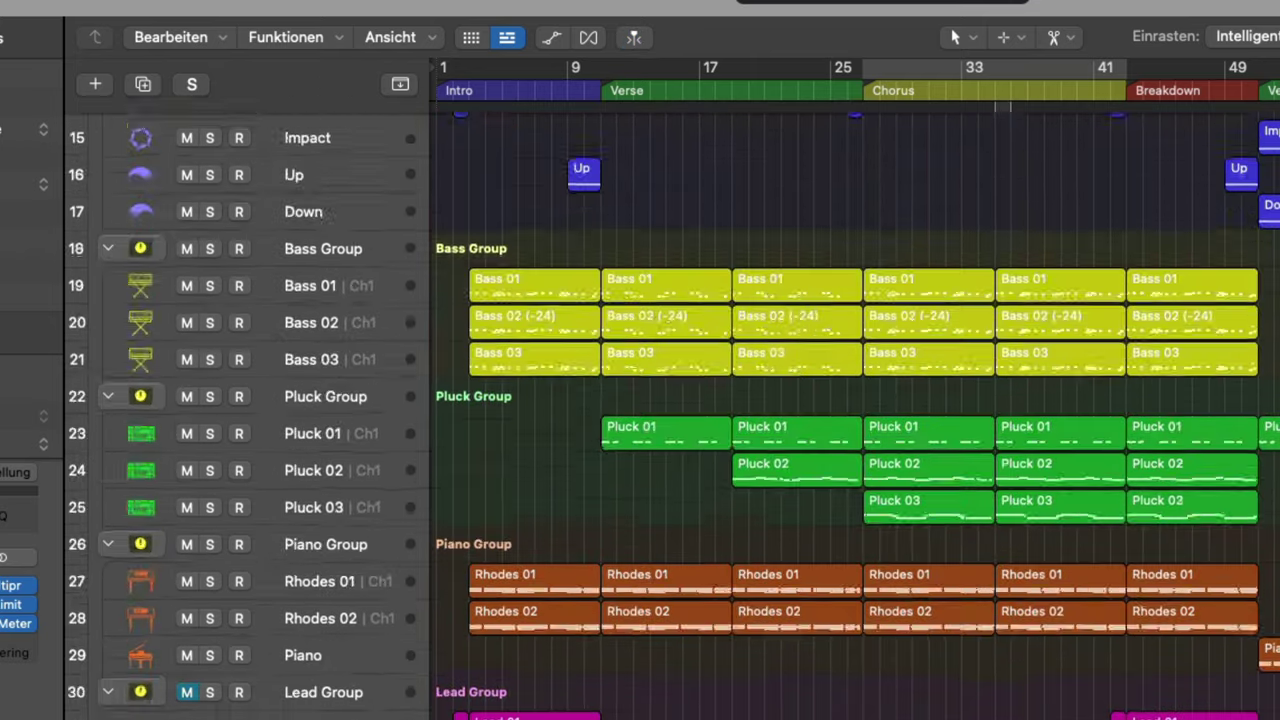
key(super+Down)
key(super+Down)
key(super+Down)
scroll(856, 418, up, 15)
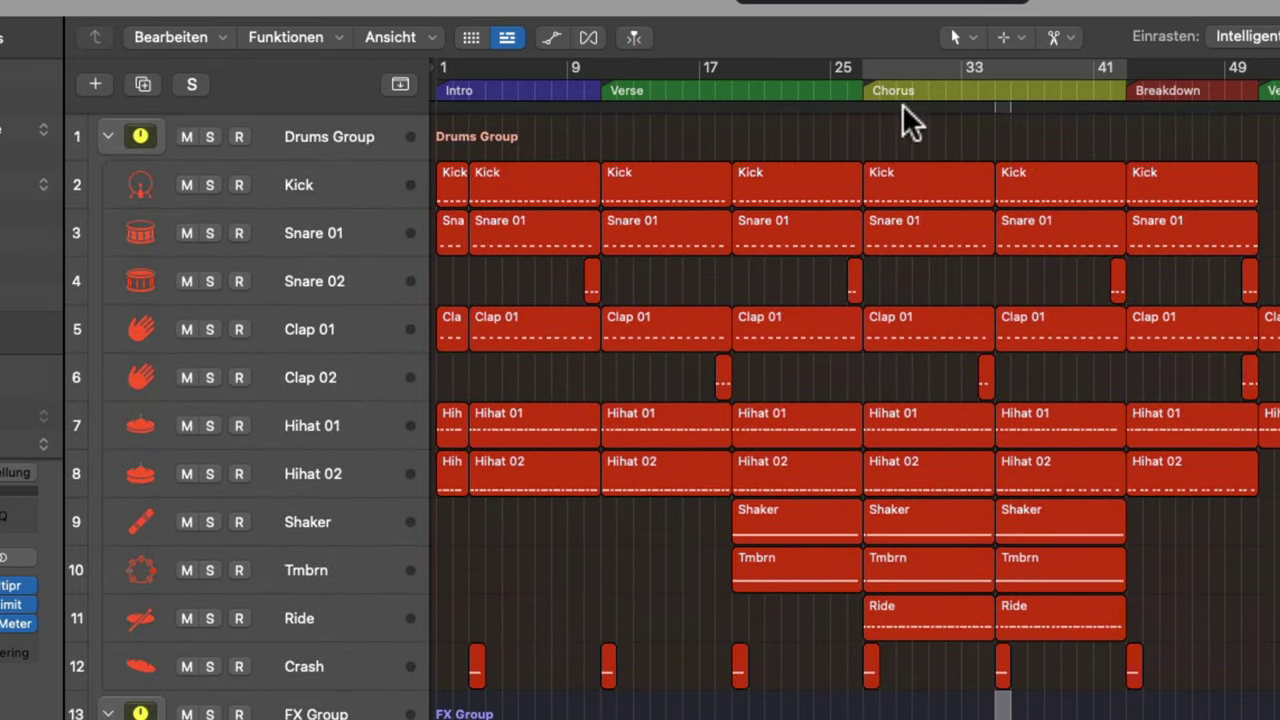
drag(865, 104, 1125, 135)
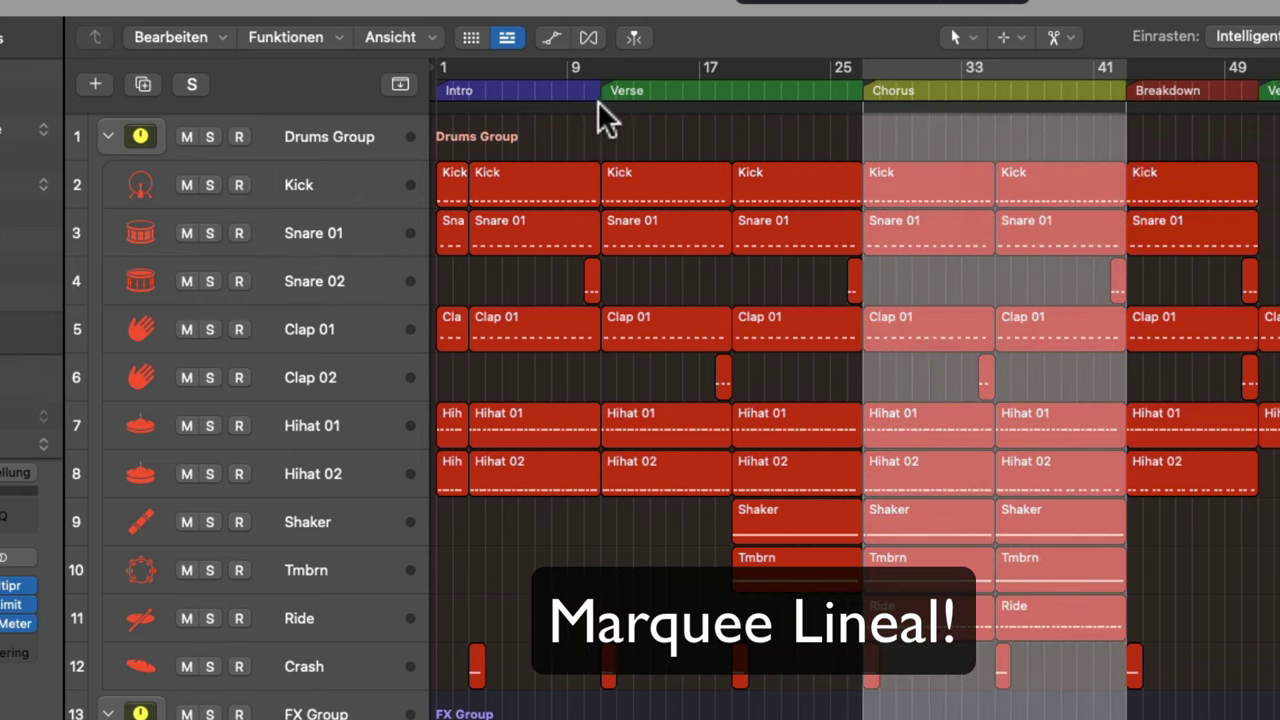
Step: Switch the Marquee ruler selection to the first Verse and back to the complete first Chorus
drag(597, 100, 860, 105)
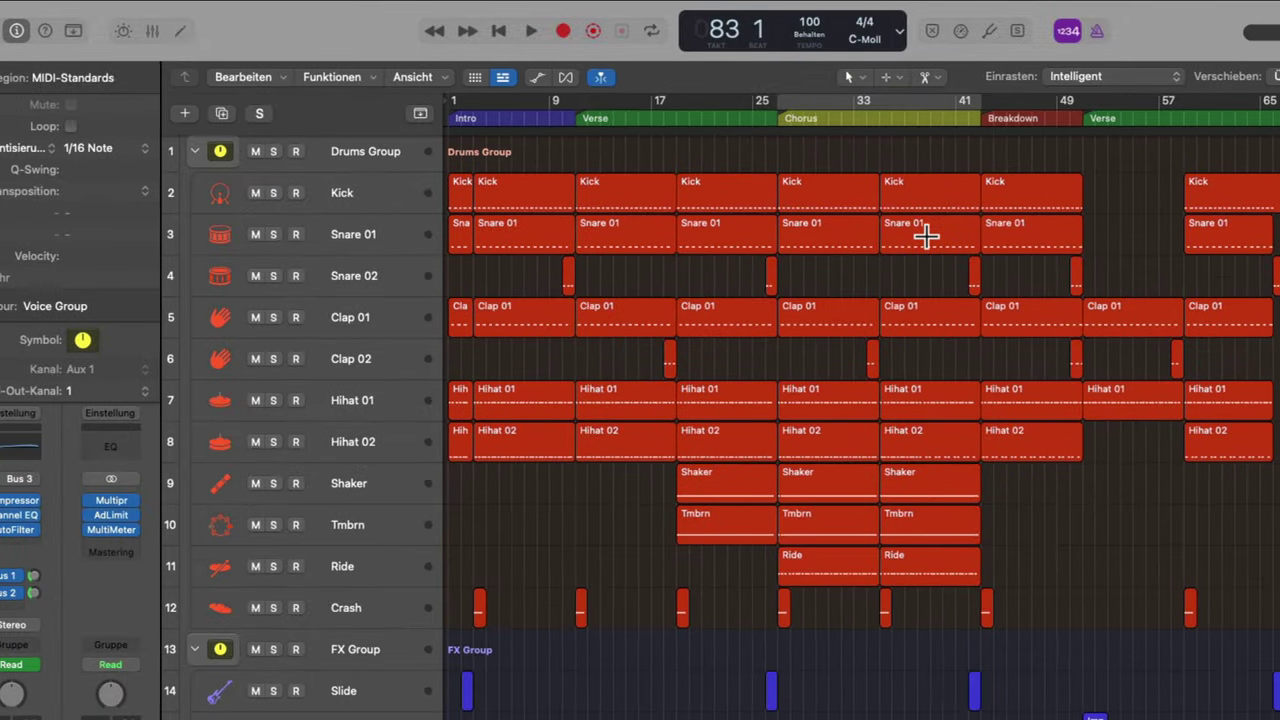
drag(755, 129, 780, 129)
drag(692, 132, 752, 152)
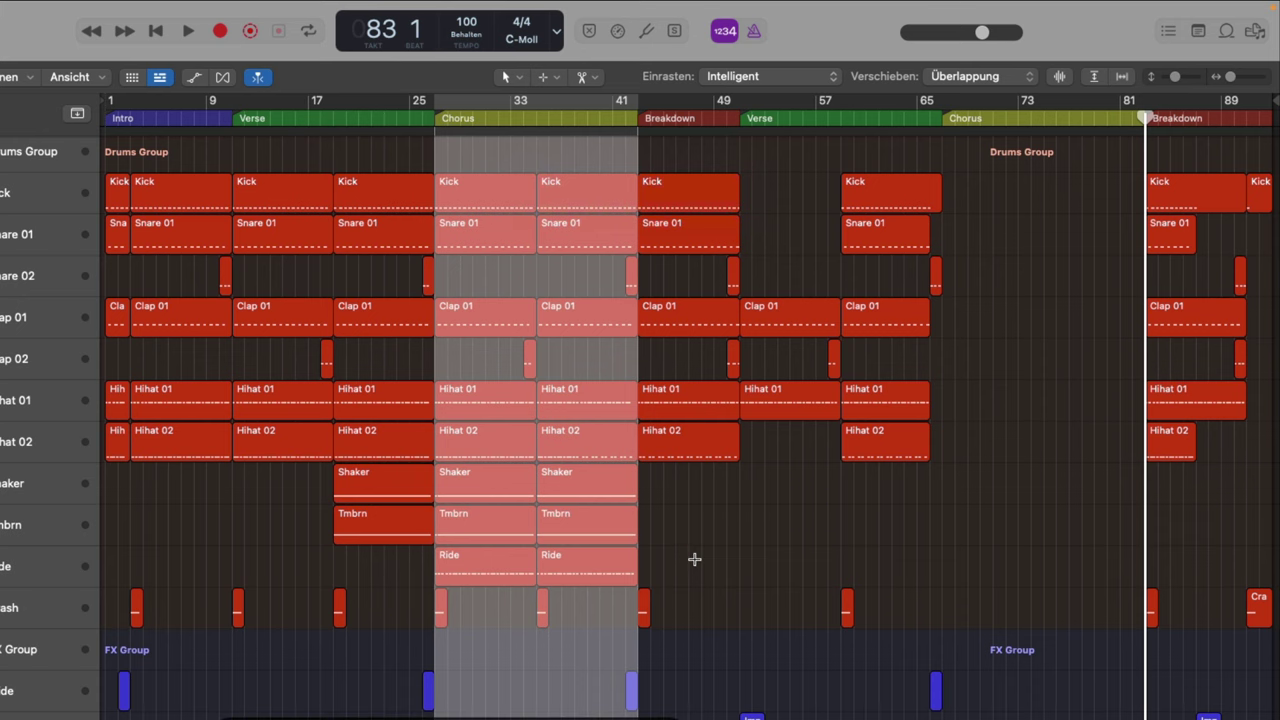
Step: Paste the copied first Chorus regions at bar 67 in the second Chorus and delete the pasted regions again
click(731, 520)
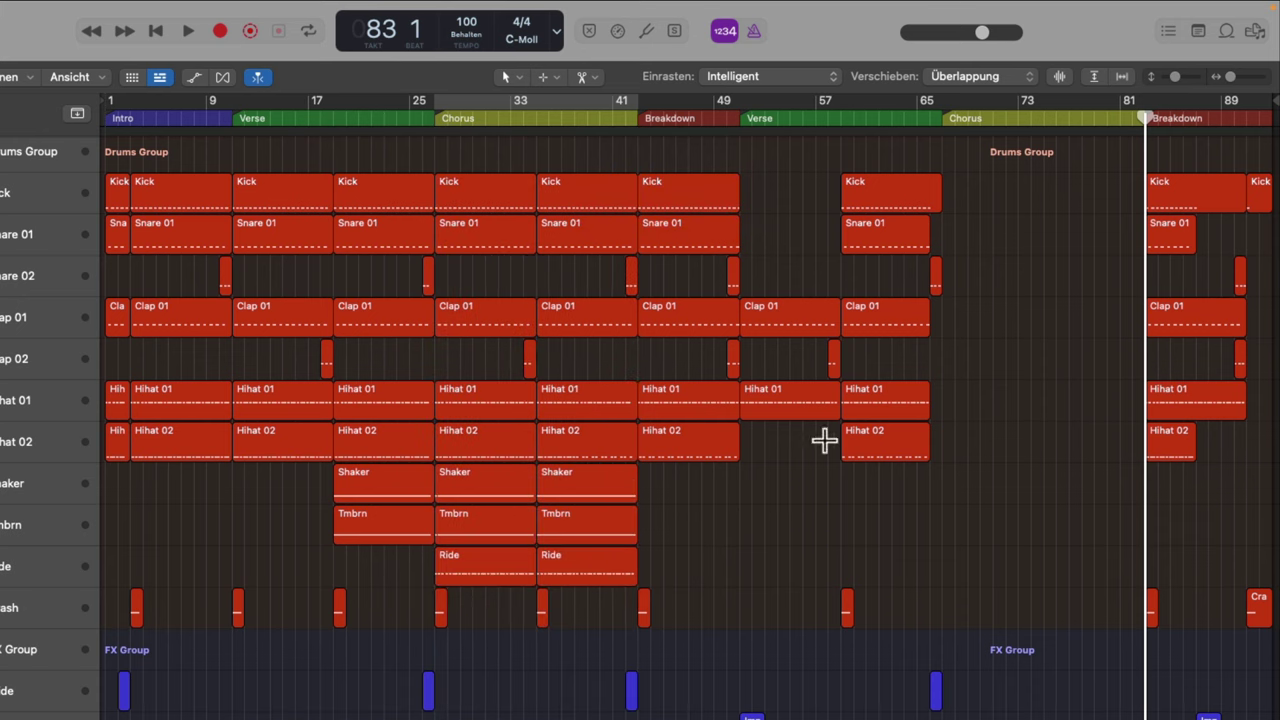
scroll(907, 326, right, 1)
scroll(936, 321, left, 1)
scroll(955, 325, up, 5)
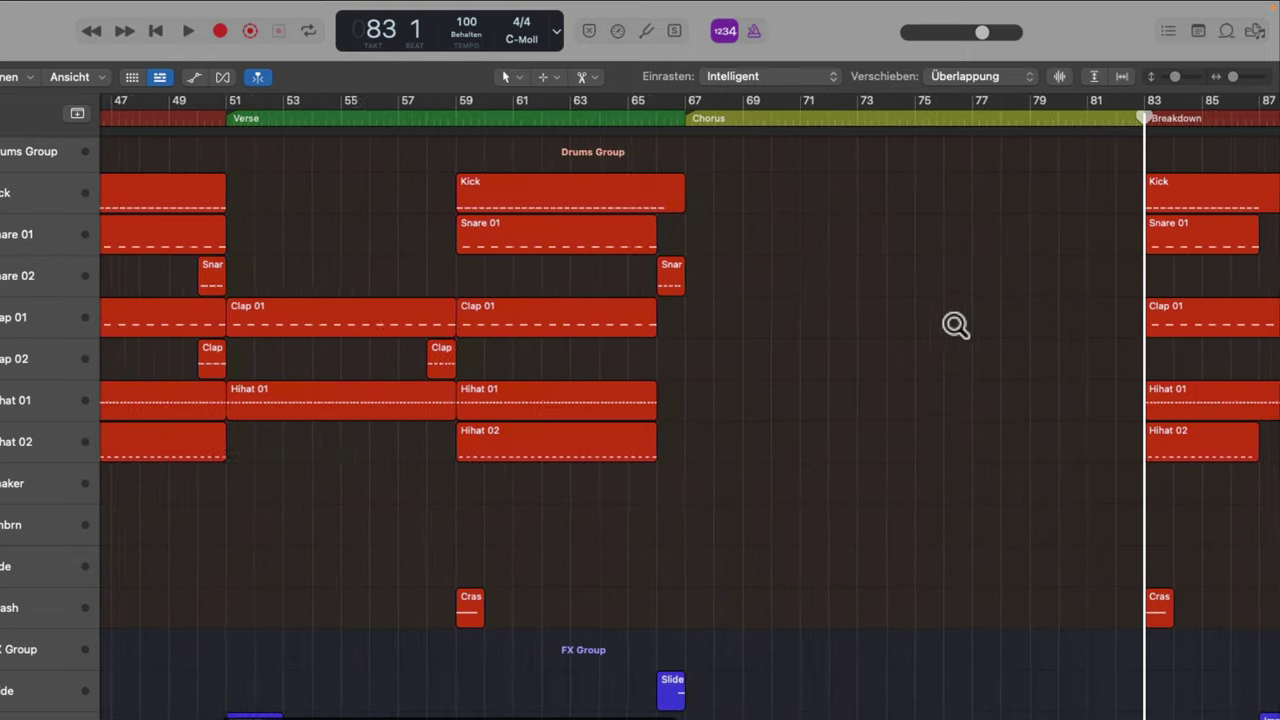
scroll(955, 325, up, 1)
click(663, 117)
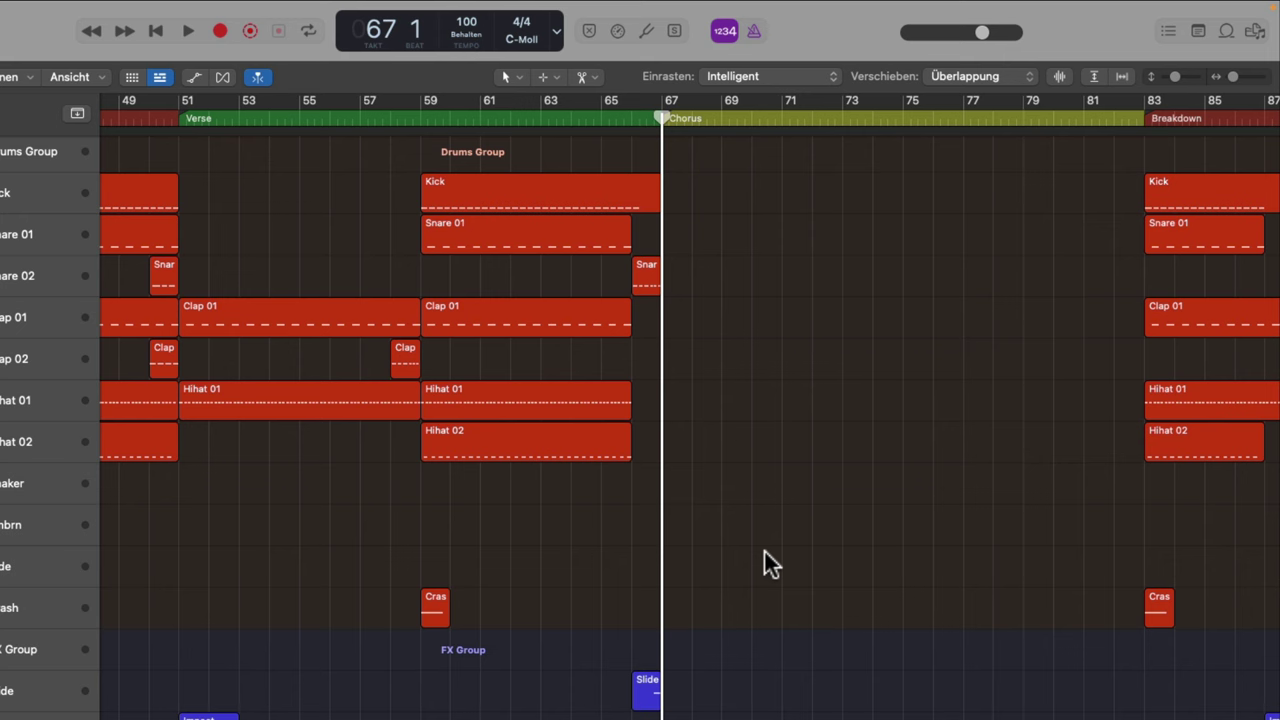
key(super+v)
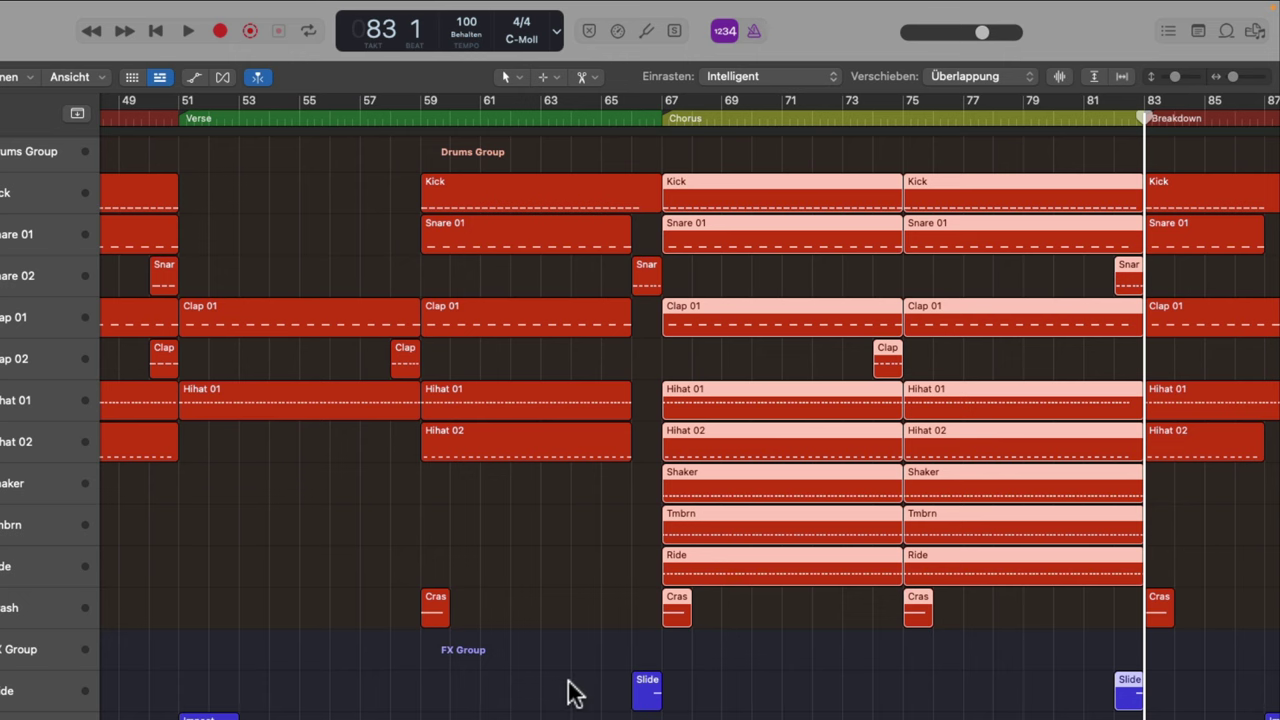
key(Delete)
Step: Place the playhead at bar 27 and set the cycle range to the length of the first Chorus
scroll(368, 488, left, 3)
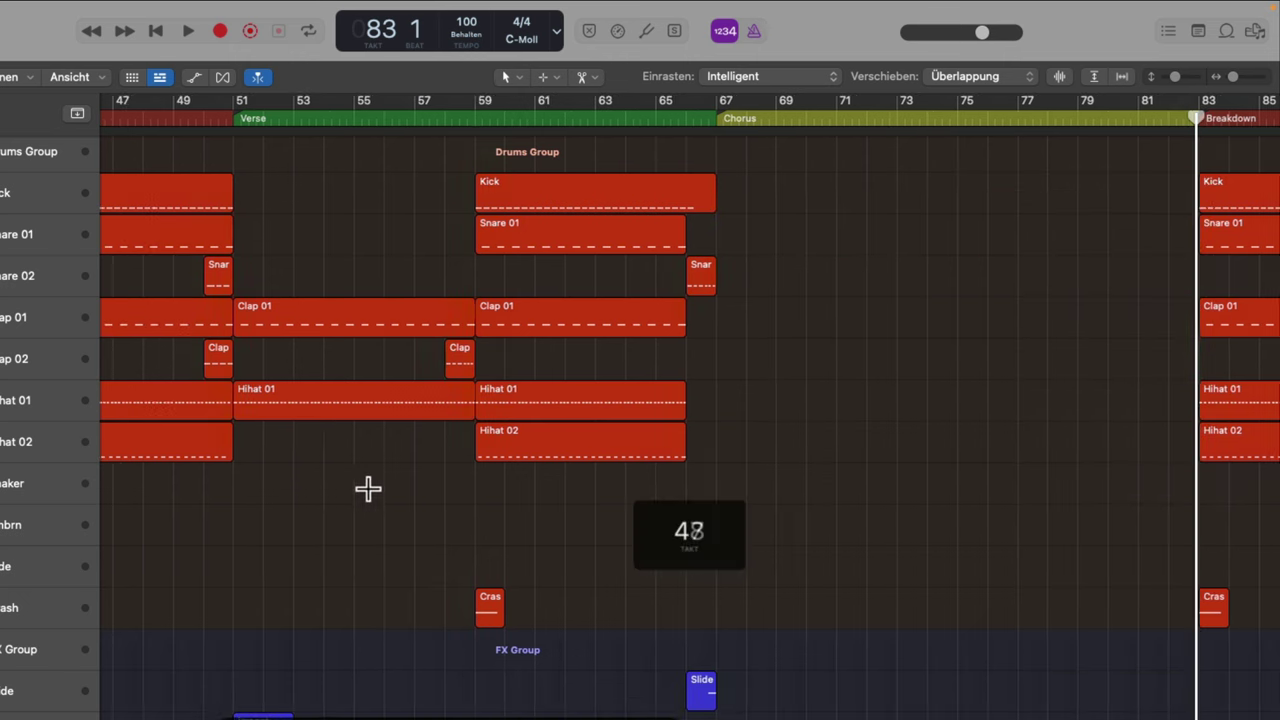
scroll(368, 488, left, 2)
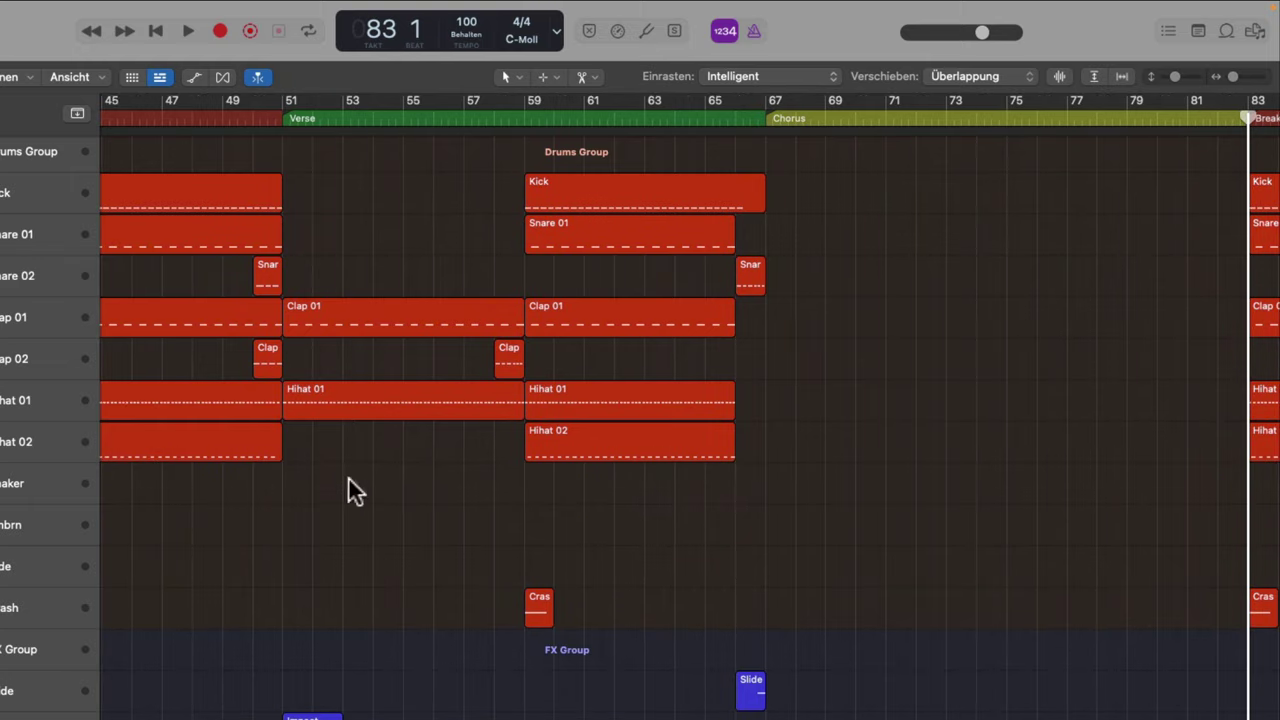
scroll(350, 480, down, 3)
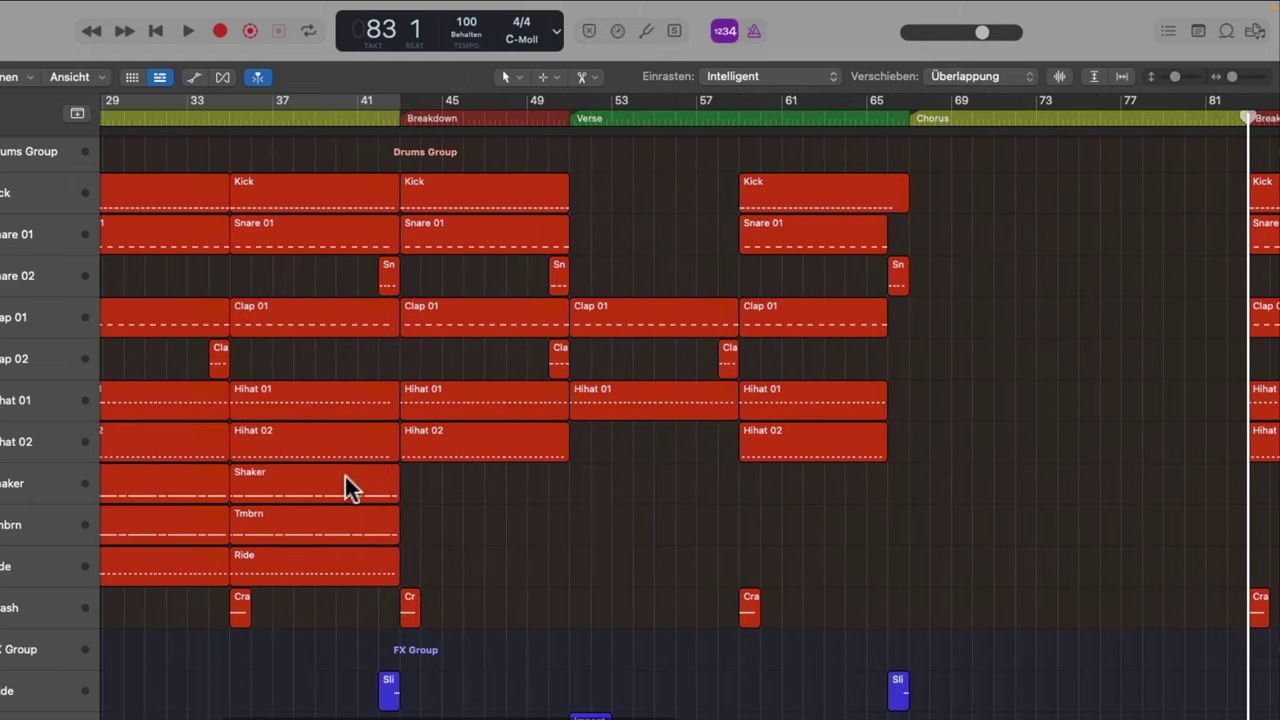
scroll(343, 482, down, 4)
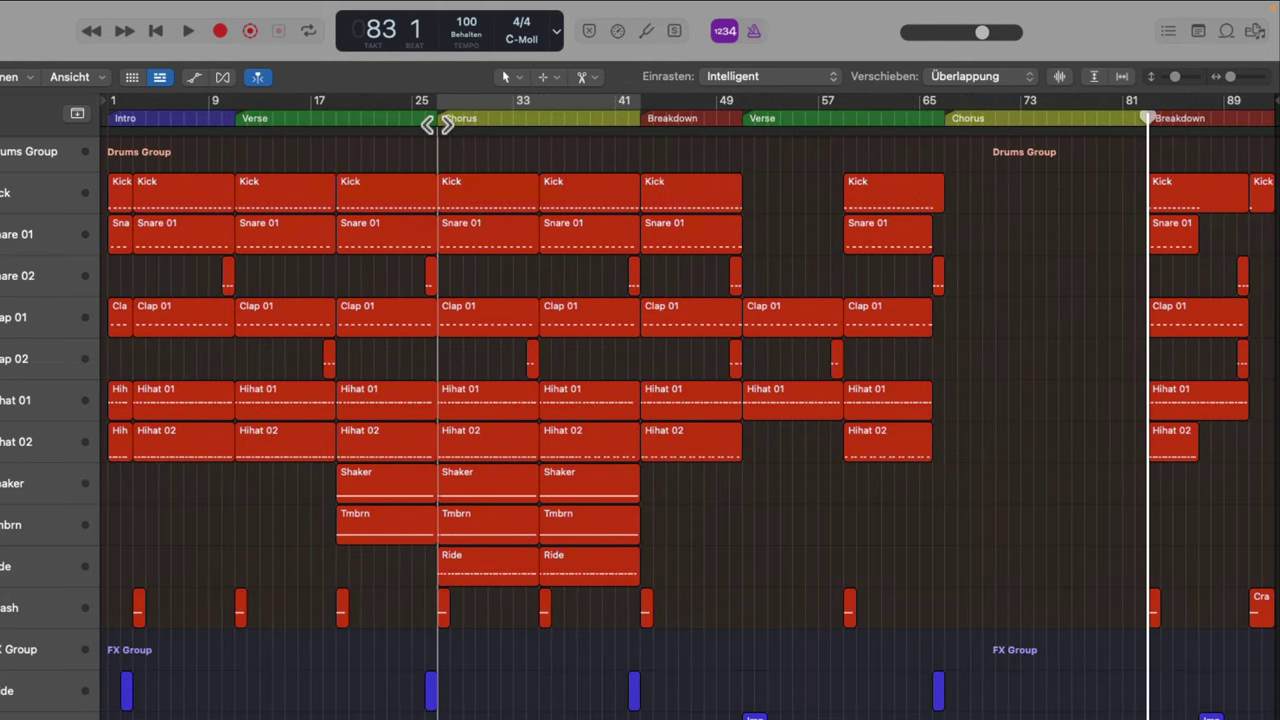
click(436, 118)
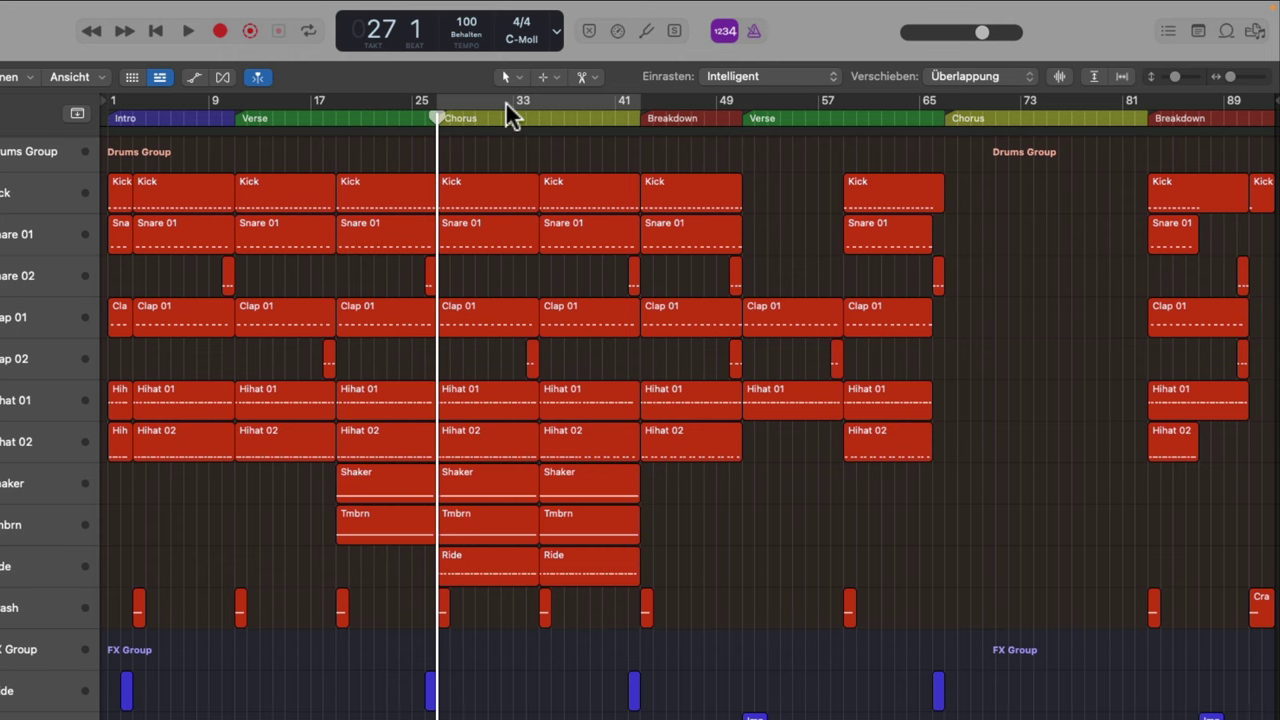
click(500, 100)
mouse_move(530, 100)
mouse_down()
mouse_move(854, 101)
mouse_move(528, 123)
mouse_up()
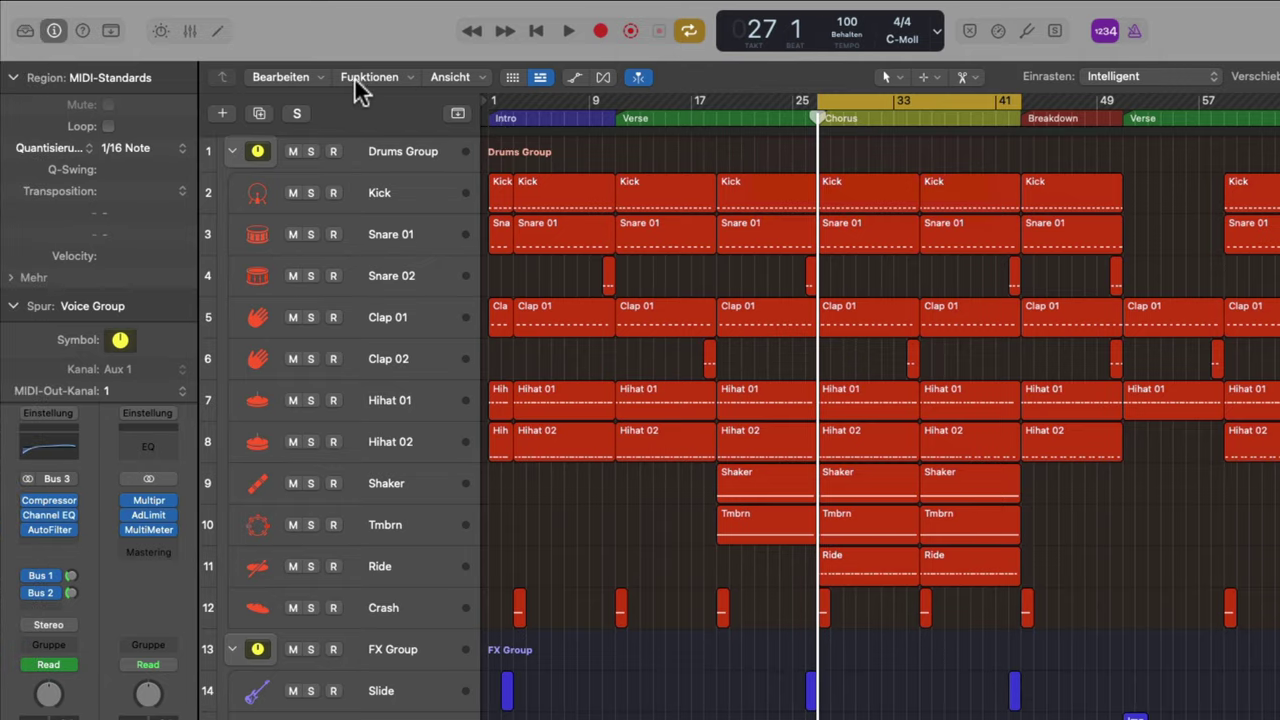
Step: Copy the section between the locators, covering the first Chorus
click(305, 79)
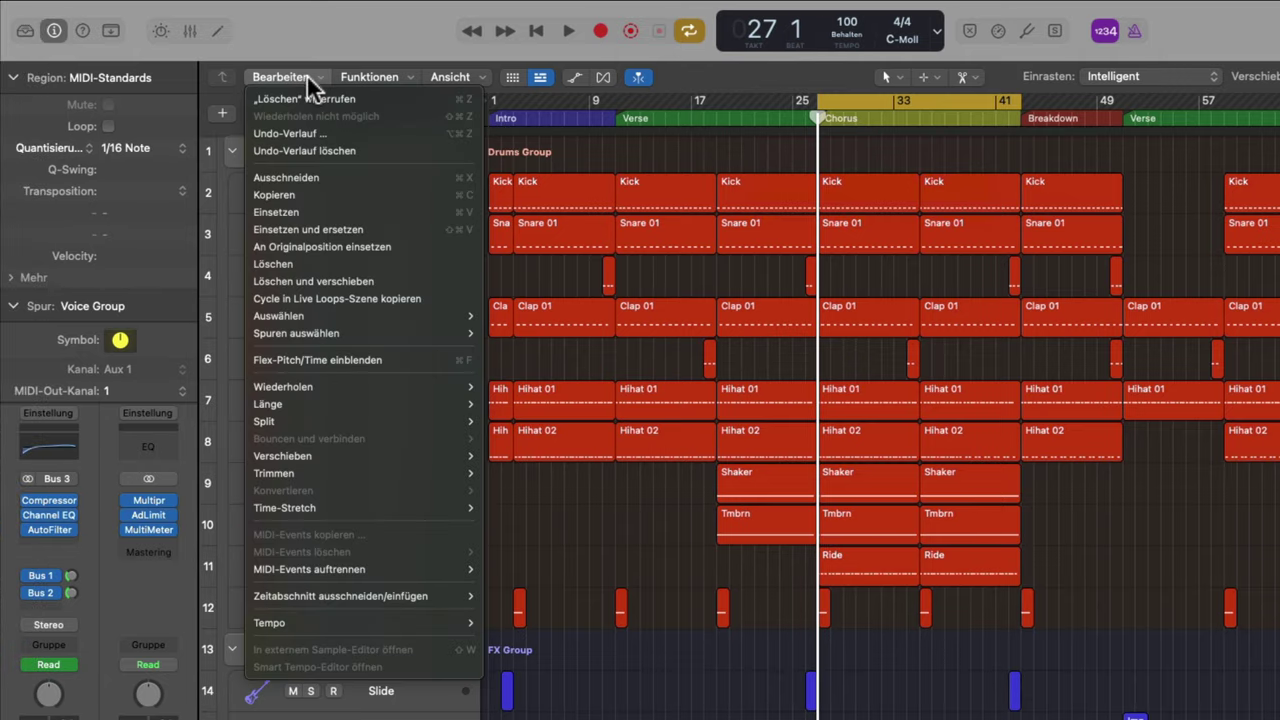
mouse_move(400, 608)
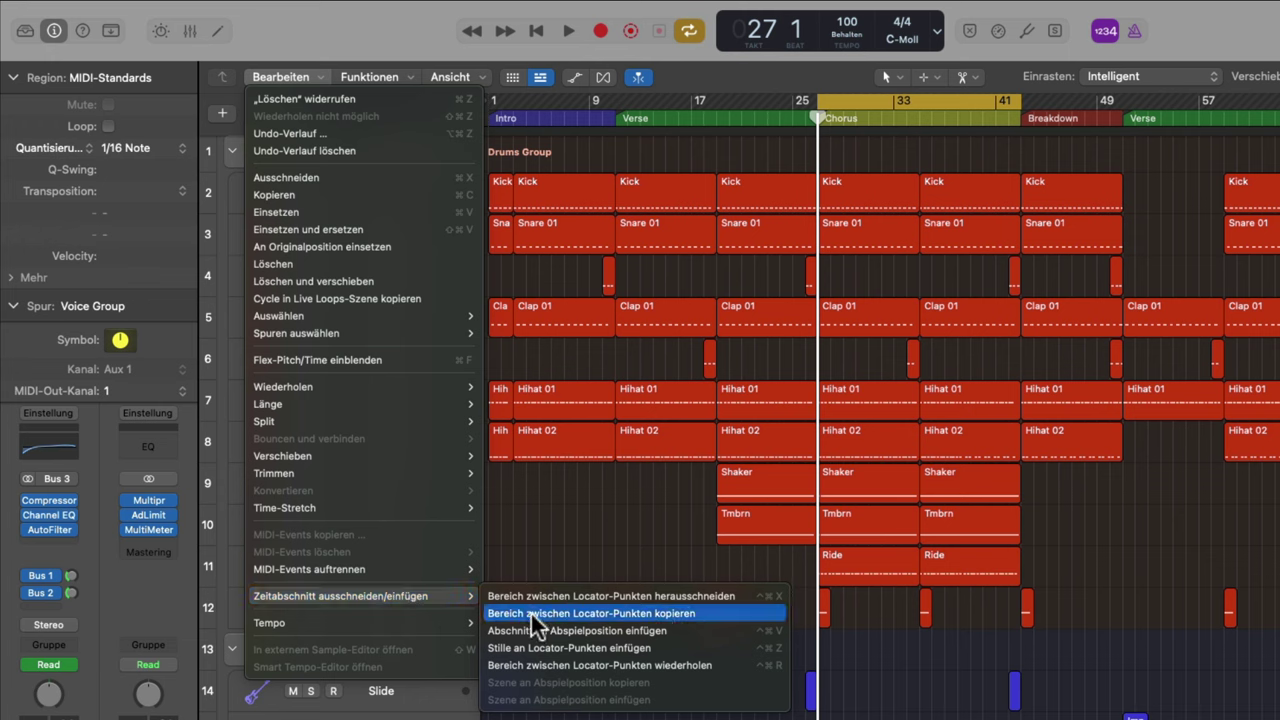
click(701, 614)
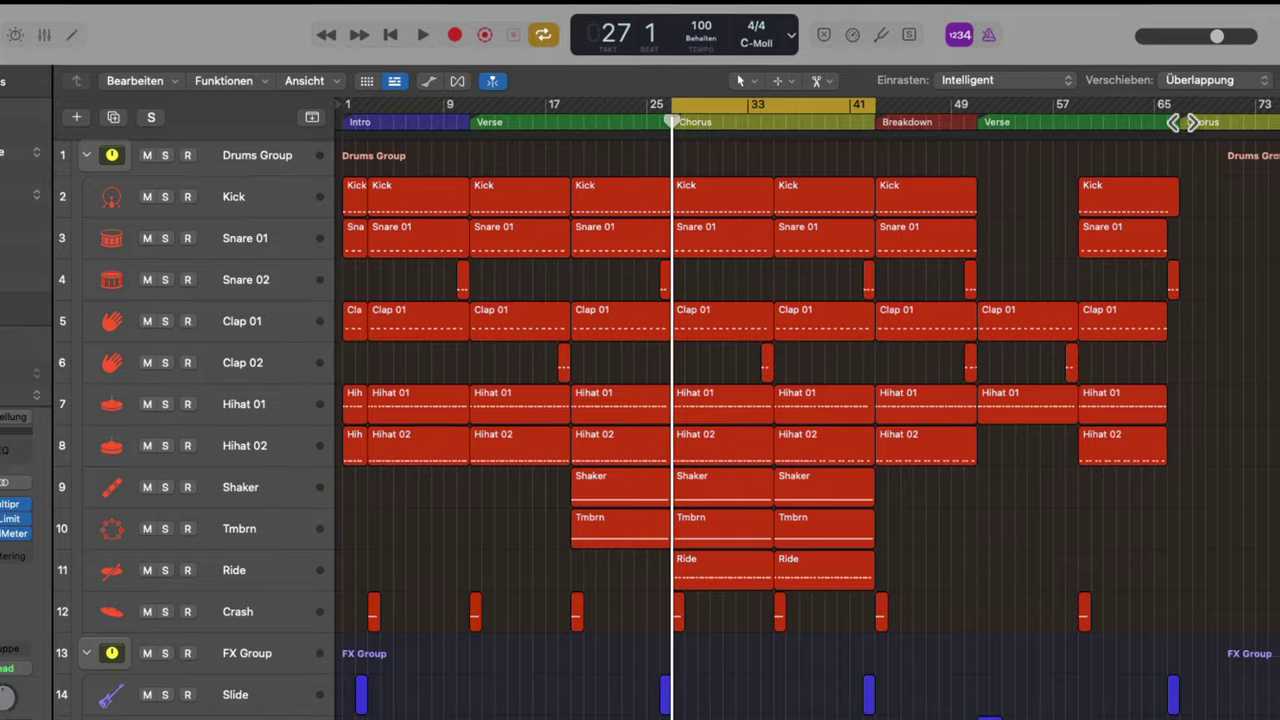
Step: Move the playhead to bar 67 and insert the copied Chorus section there
click(1183, 122)
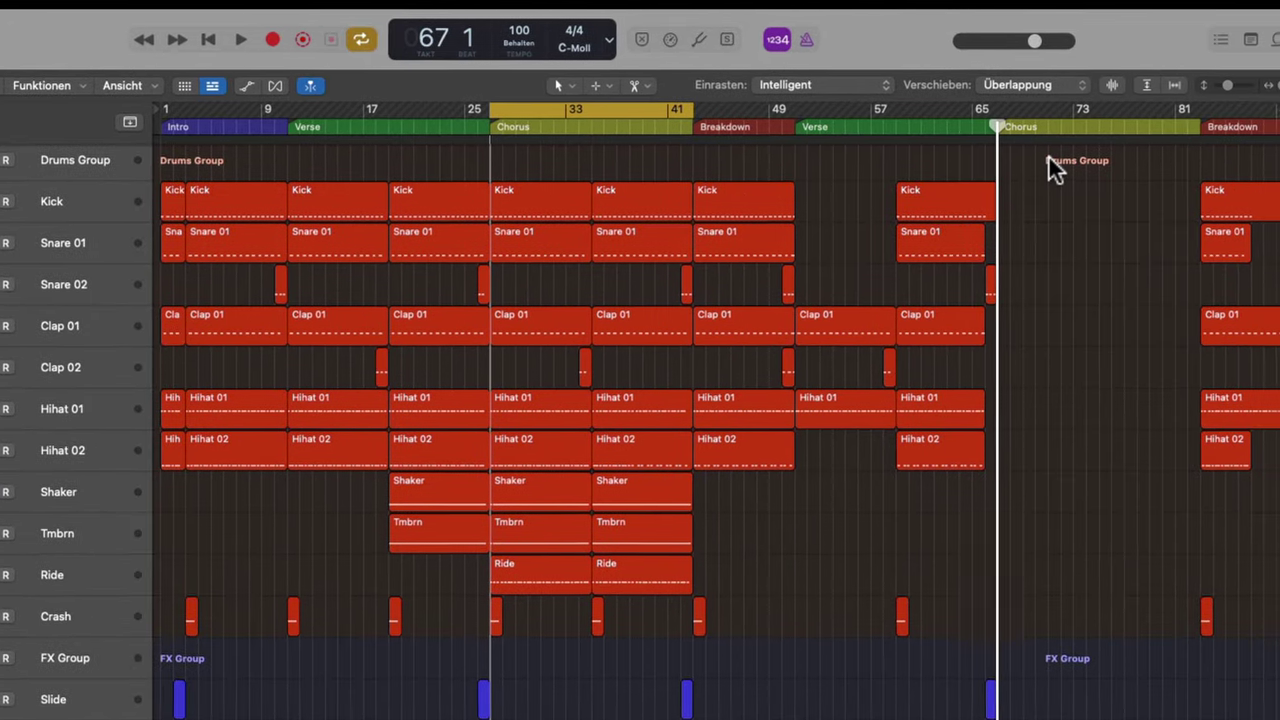
key(super+v)
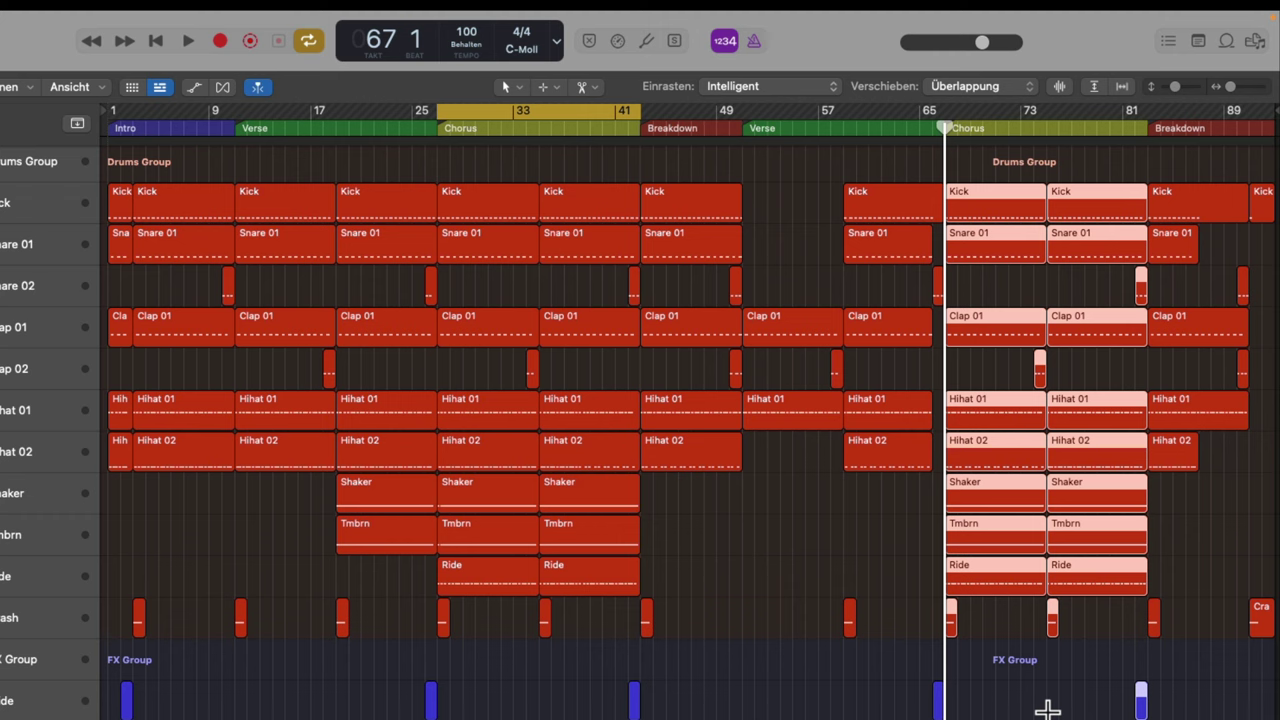
Step: Delete the inserted regions from the second Chorus and turn off the cycle range
key(Delete)
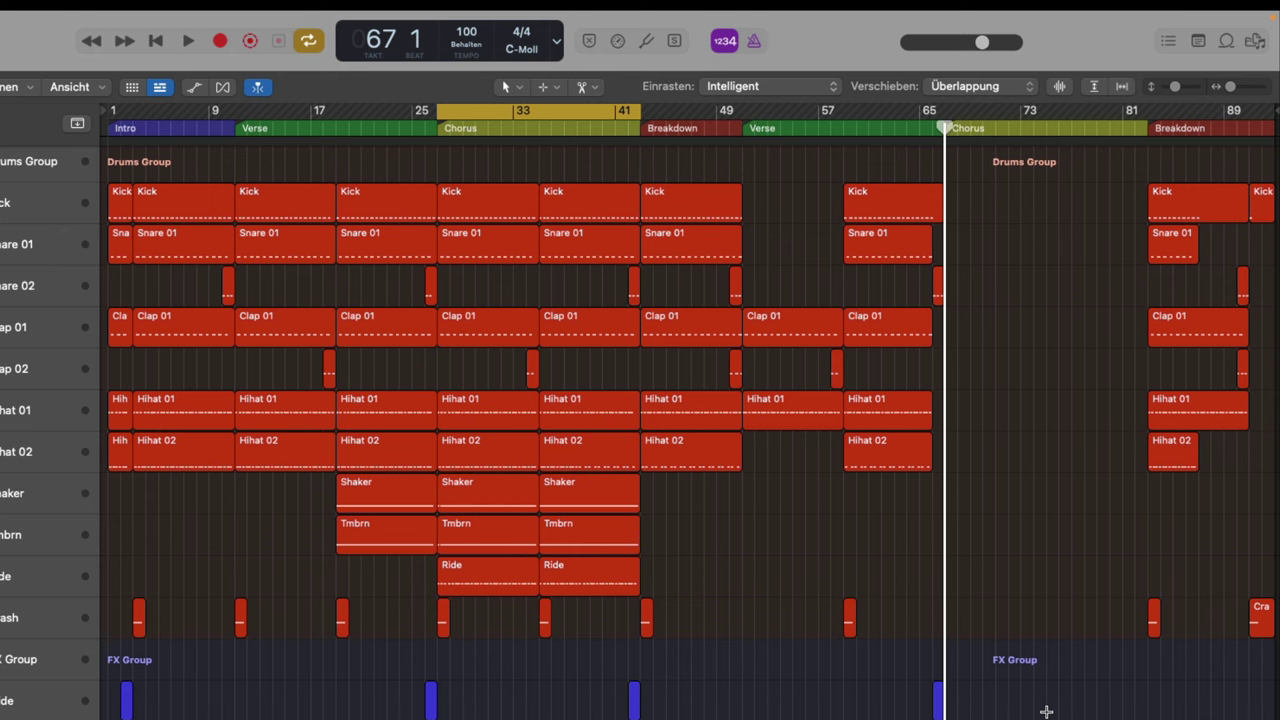
click(594, 110)
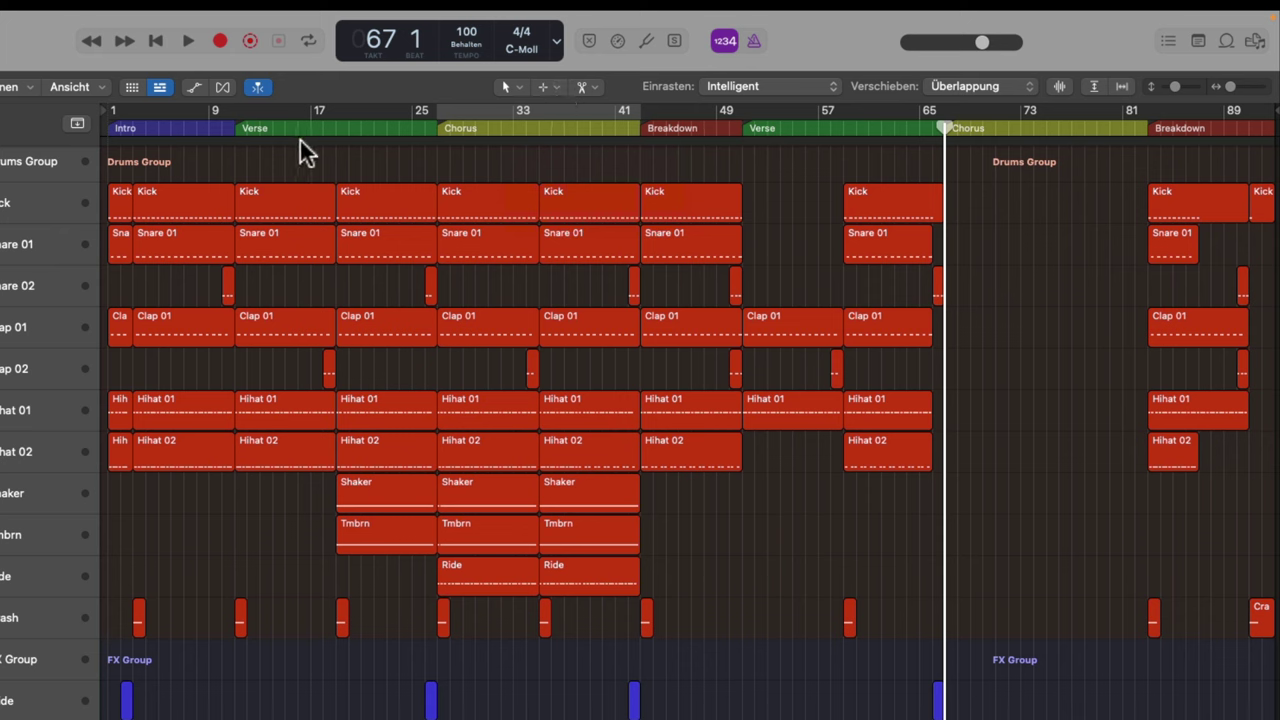
drag(298, 146, 403, 145)
drag(757, 149, 844, 148)
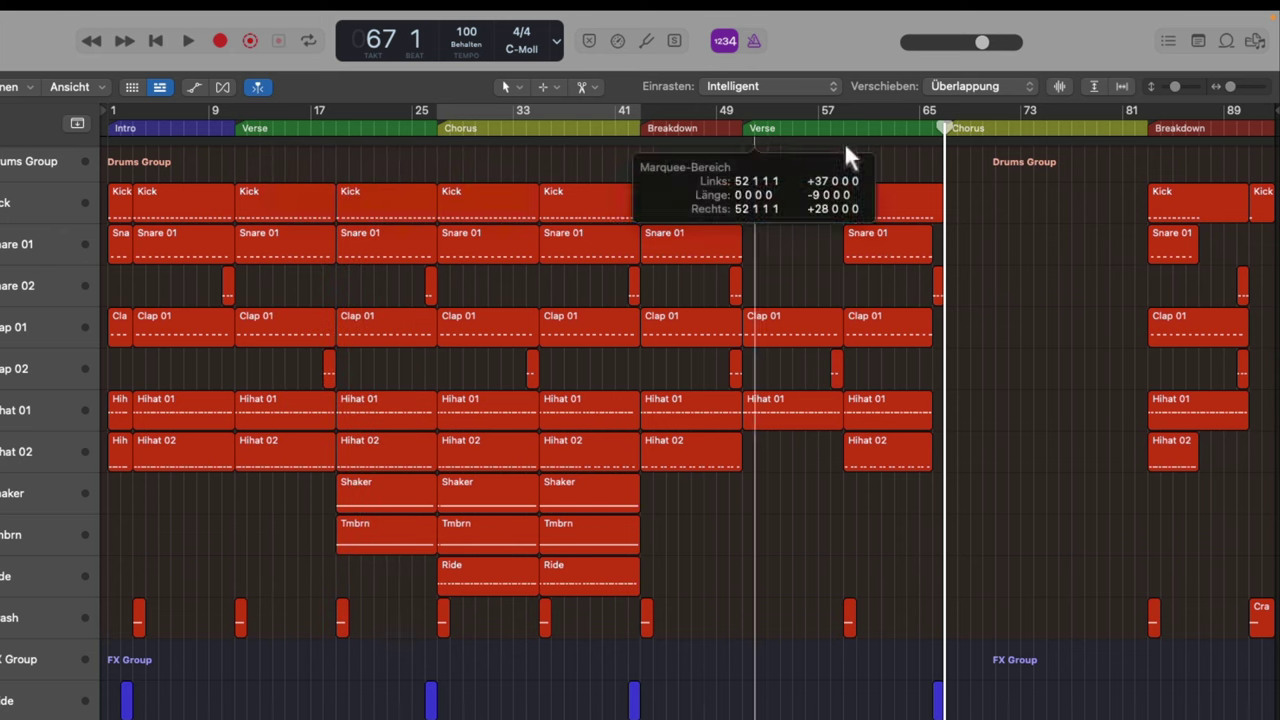
drag(645, 148, 741, 140)
click(790, 520)
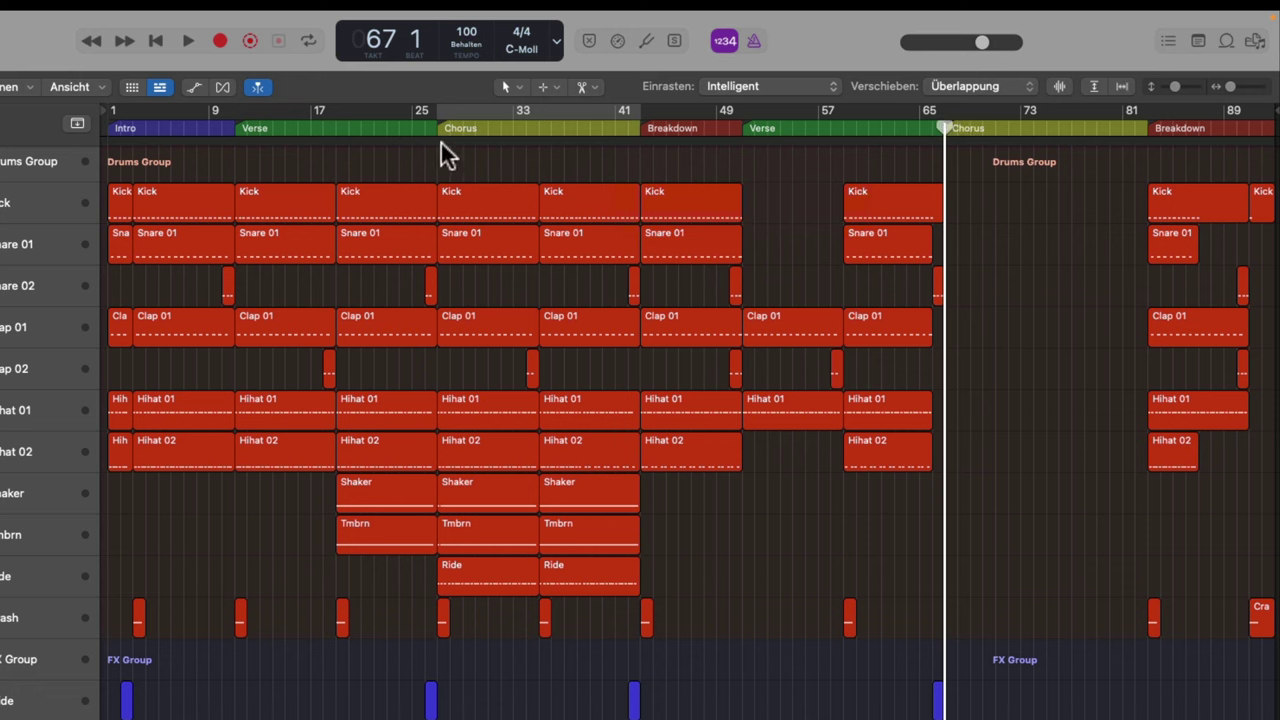
Step: Marquee-select the first Chorus across all tracks from bar 27 to 43, and replace that selection with a marquee point in the second Verse
drag(439, 140, 640, 236)
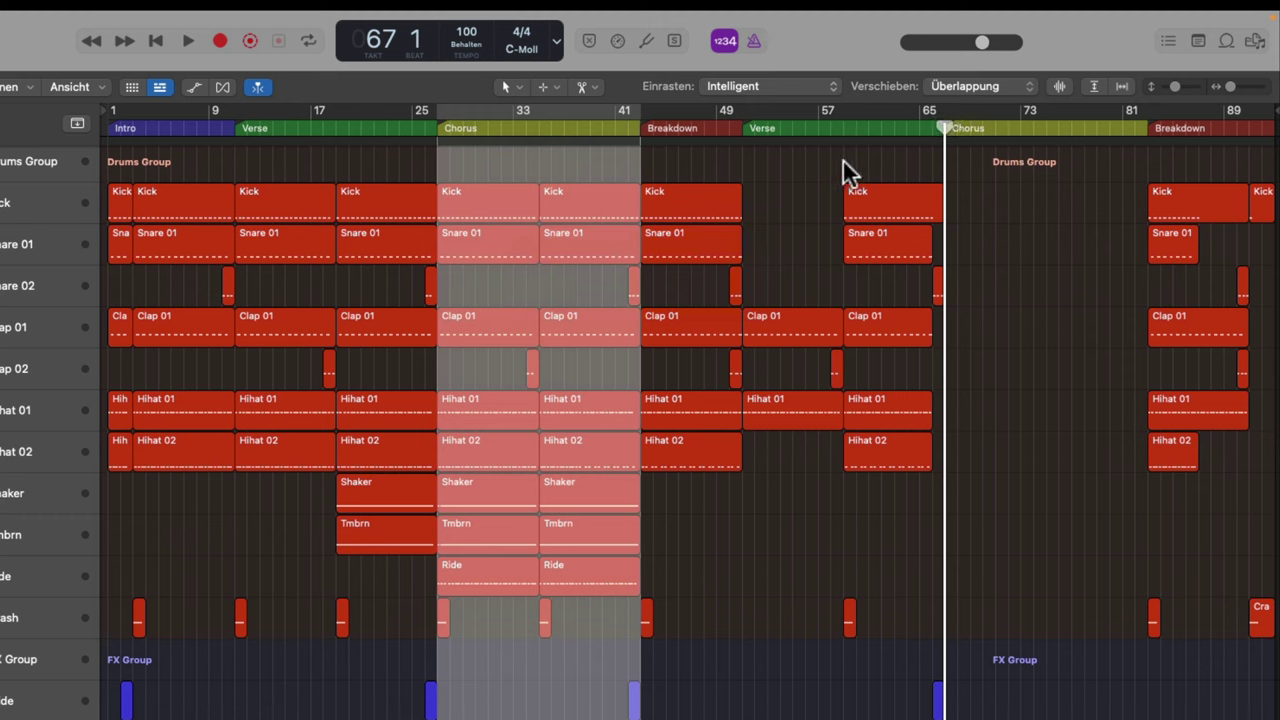
click(774, 155)
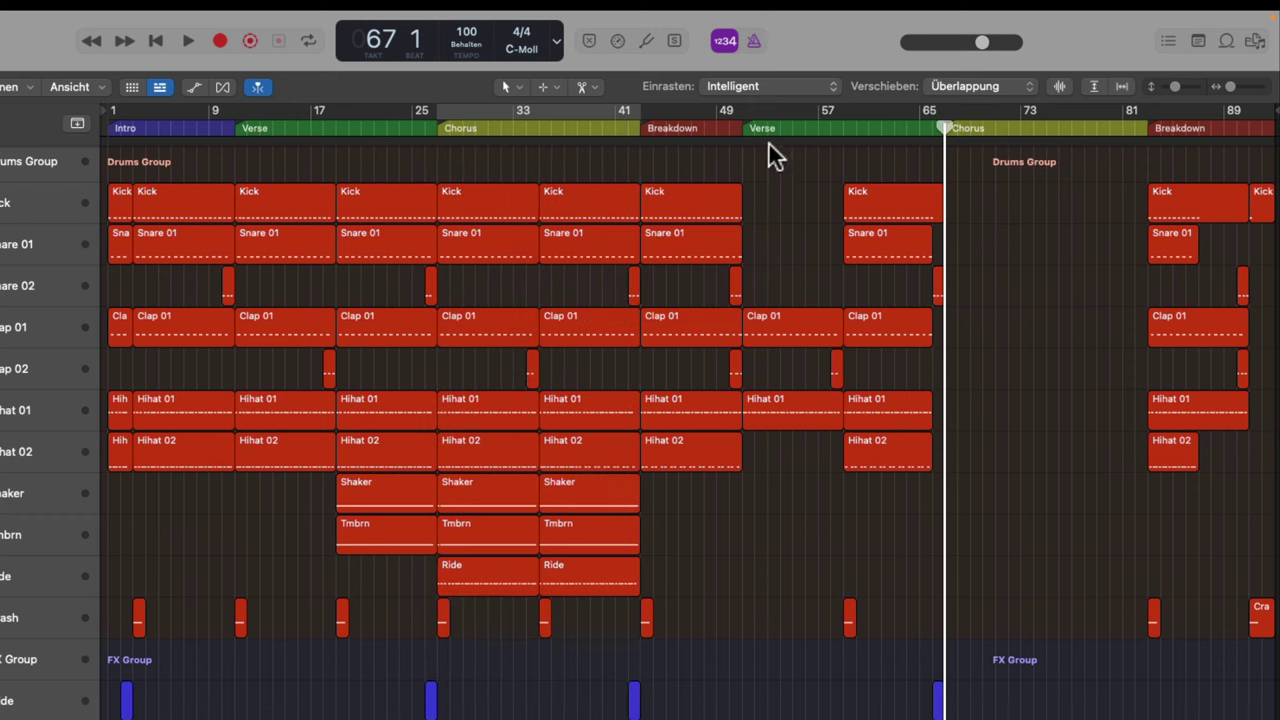
drag(768, 141, 775, 228)
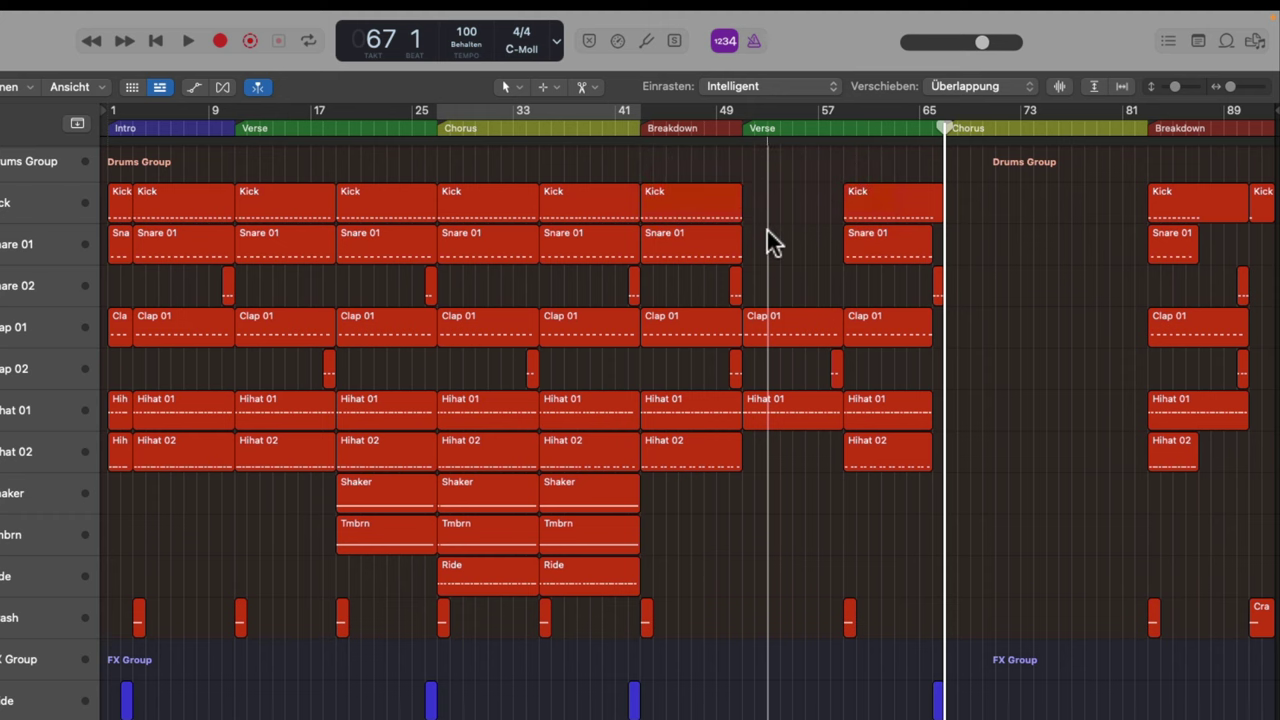
Step: Move the playhead to bar 88 and marquee-select the first Chorus across all tracks from bar 27 to 43
mouse_move(950, 125)
mouse_down()
mouse_move(1123, 163)
mouse_move(1214, 206)
mouse_up()
drag(433, 140, 652, 197)
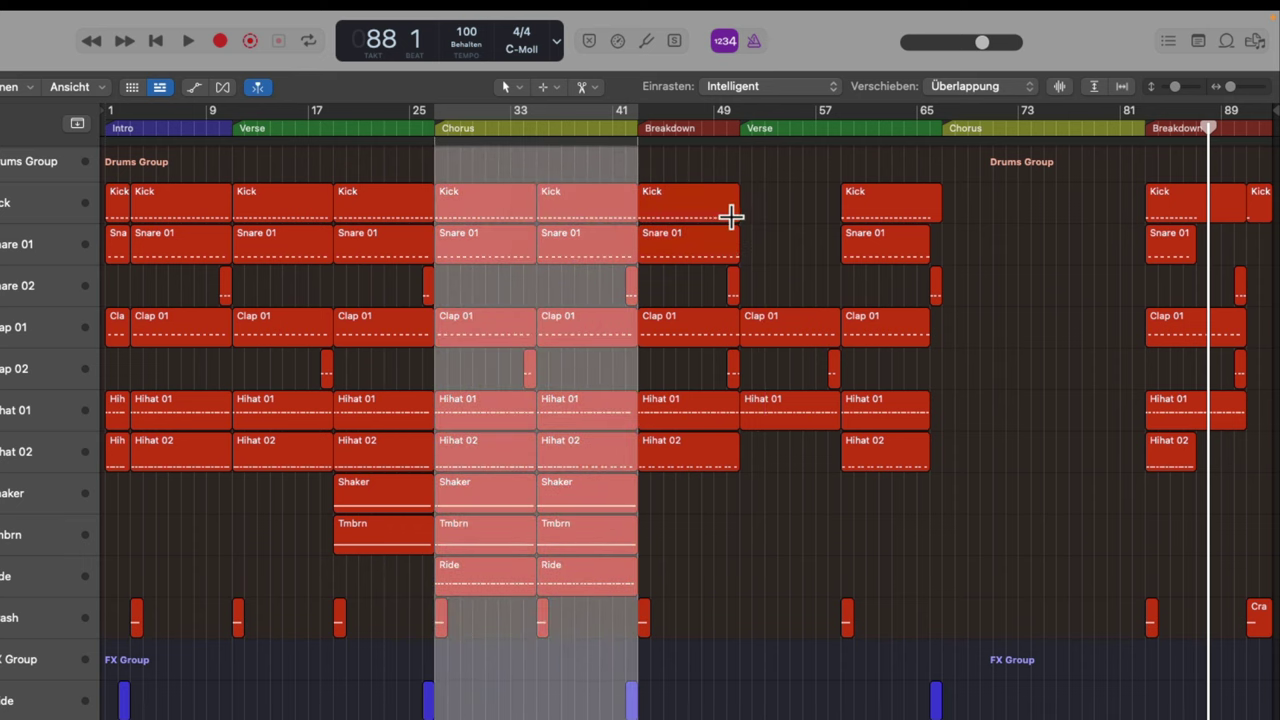
Step: Set a marquee insertion point at bar 67, the start of the second Chorus, and paste the copied Chorus regions there
click(943, 140)
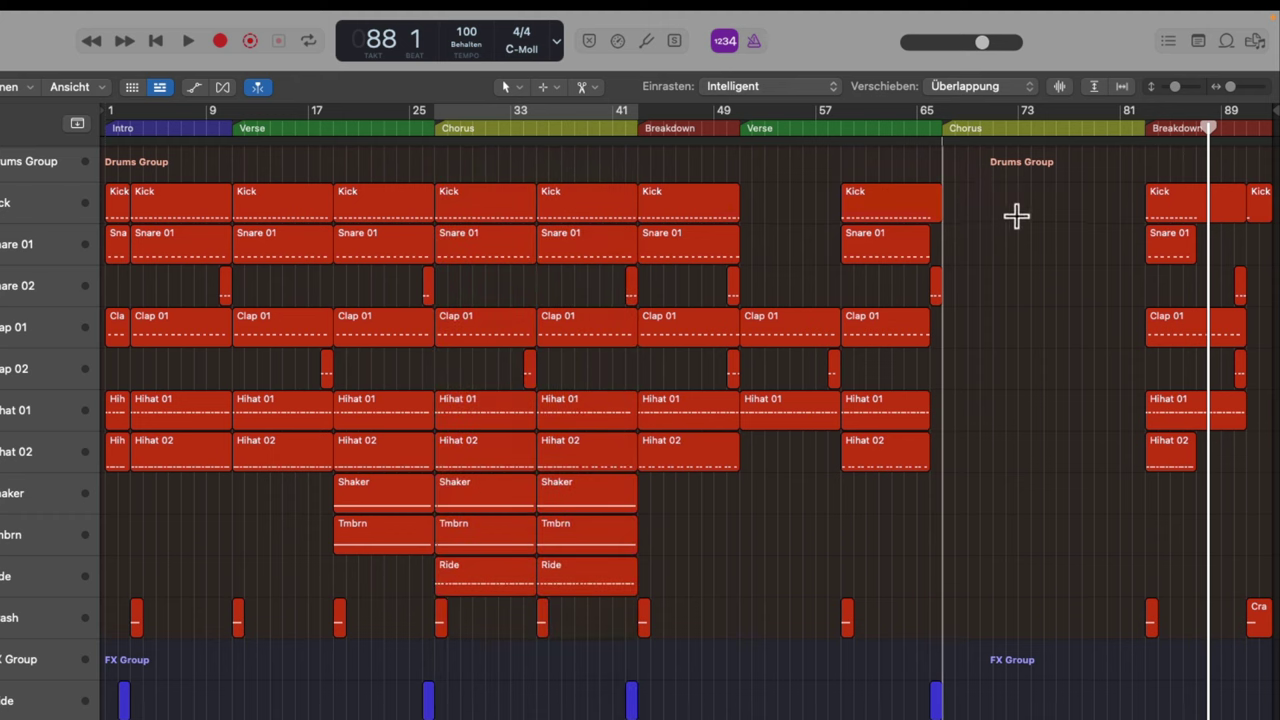
key(super+v)
scroll(1003, 262, up, 1)
key(1)
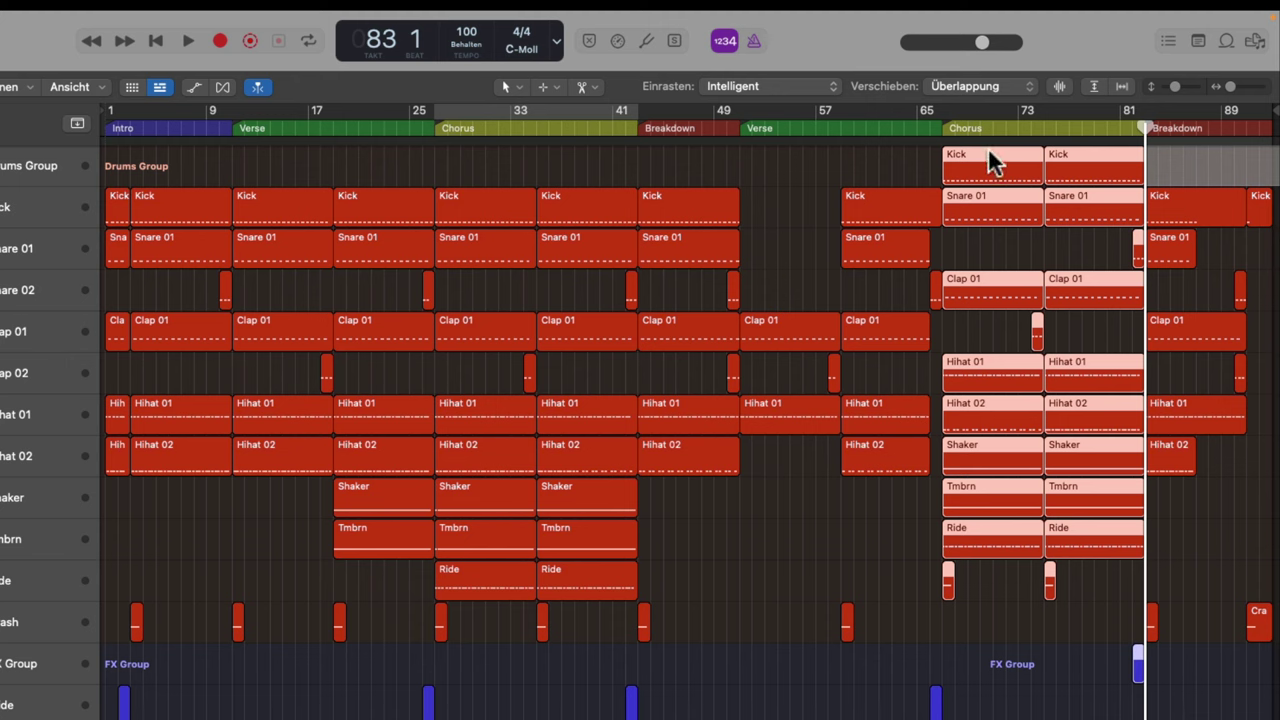
Step: Remove the pasted Chorus regions, return the playhead to bar 67 and set a marquee point in the second Verse
click(940, 156)
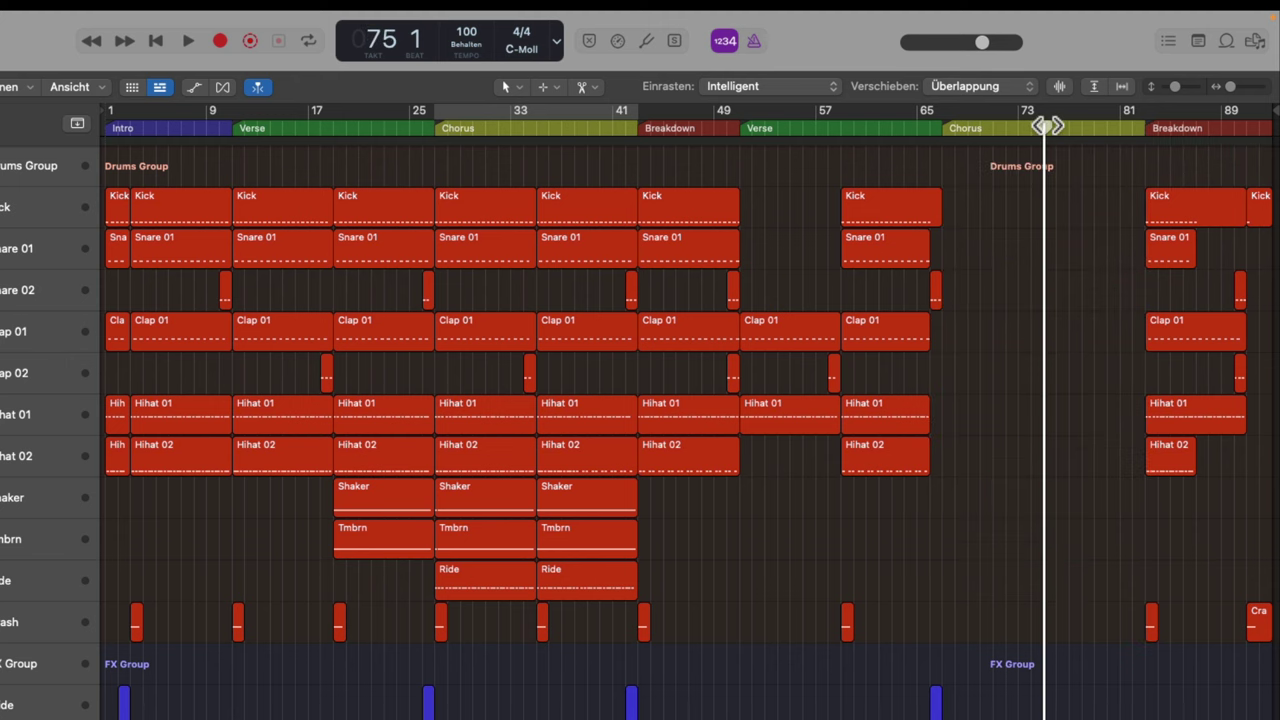
drag(1045, 127, 943, 163)
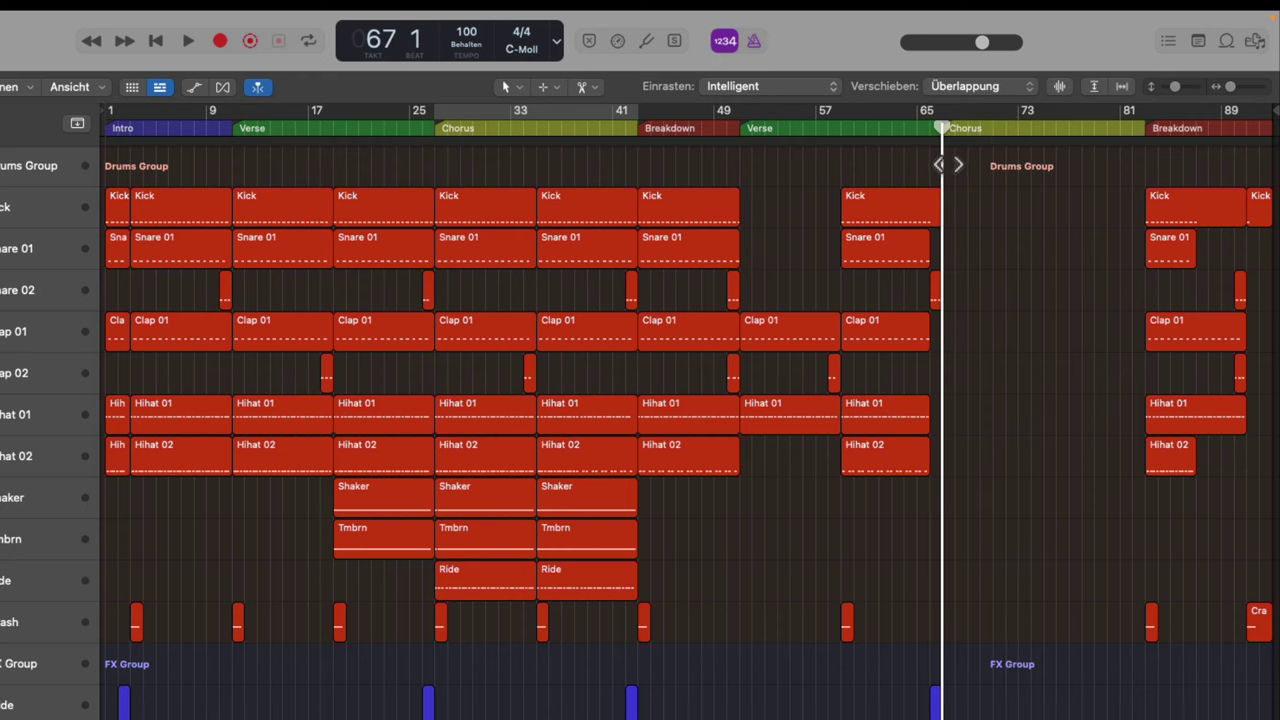
click(765, 148)
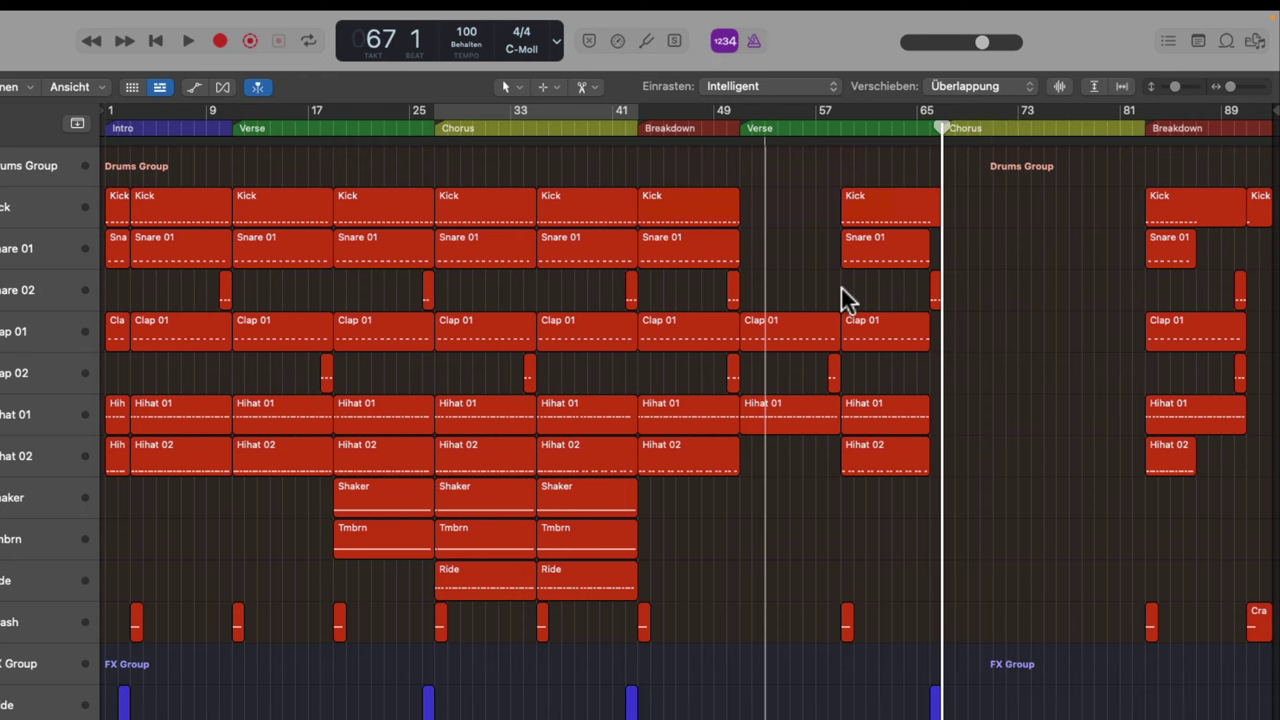